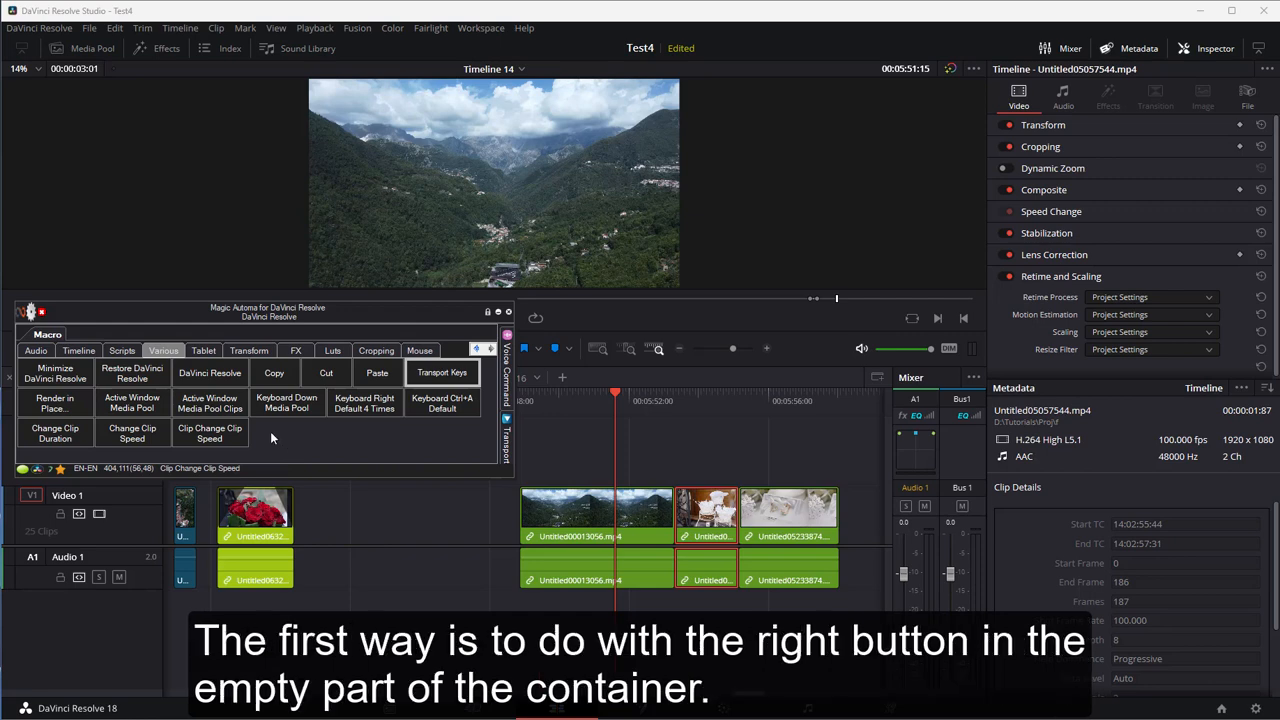
Start a new macro with the wizard and examine the commands in each section, such as Color Page, Edit Page and System
{"action": "right_click", "coordinate": [270, 437]}
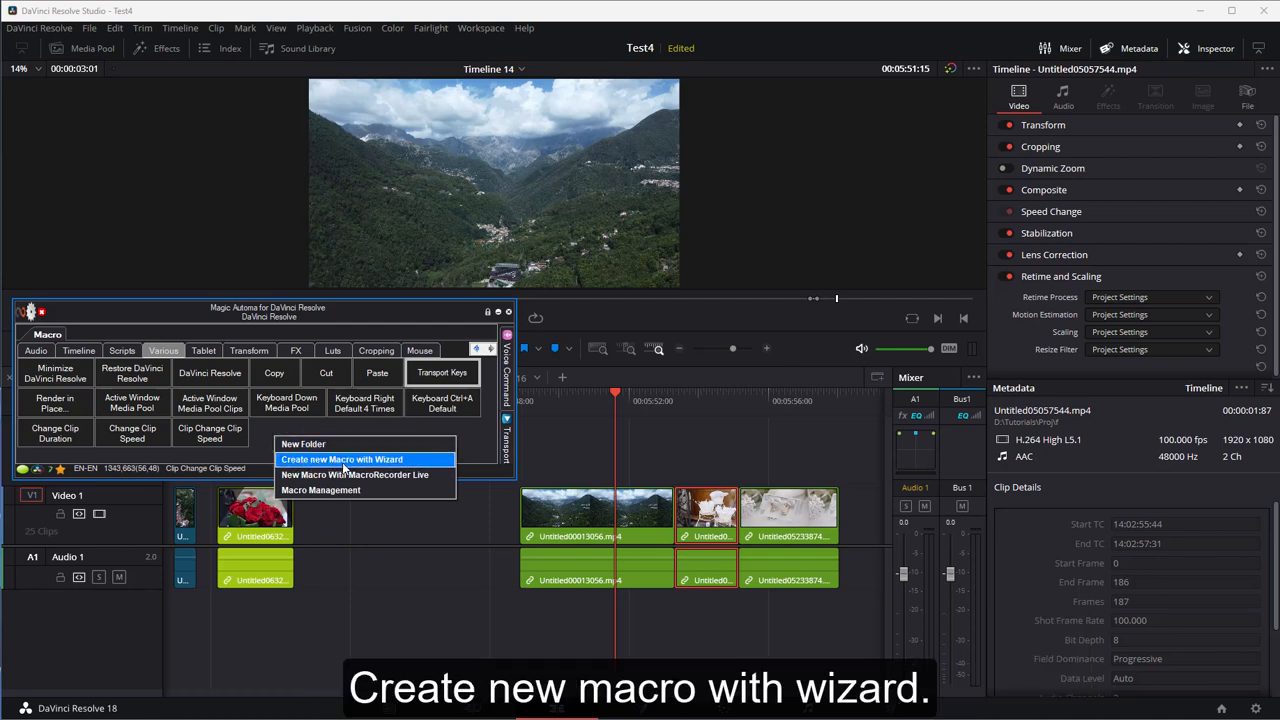
{"action": "left_click", "coordinate": [372, 460]}
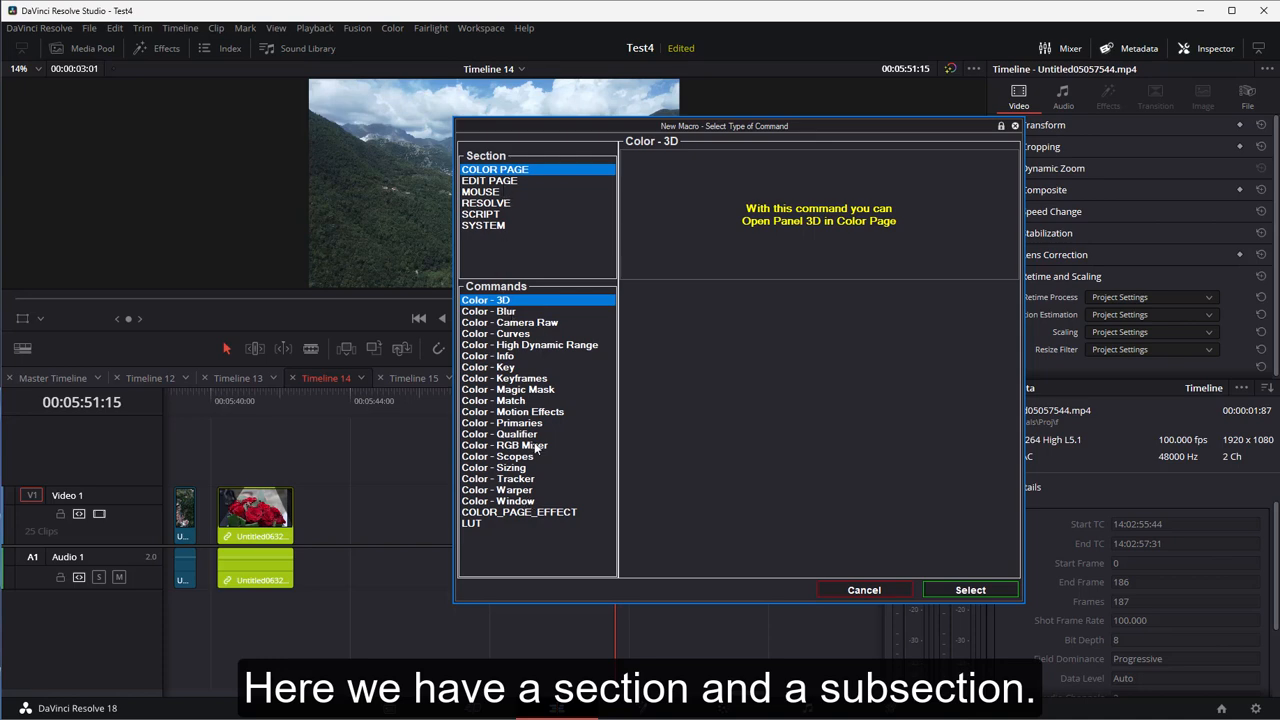
{"action": "left_click", "coordinate": [505, 182]}
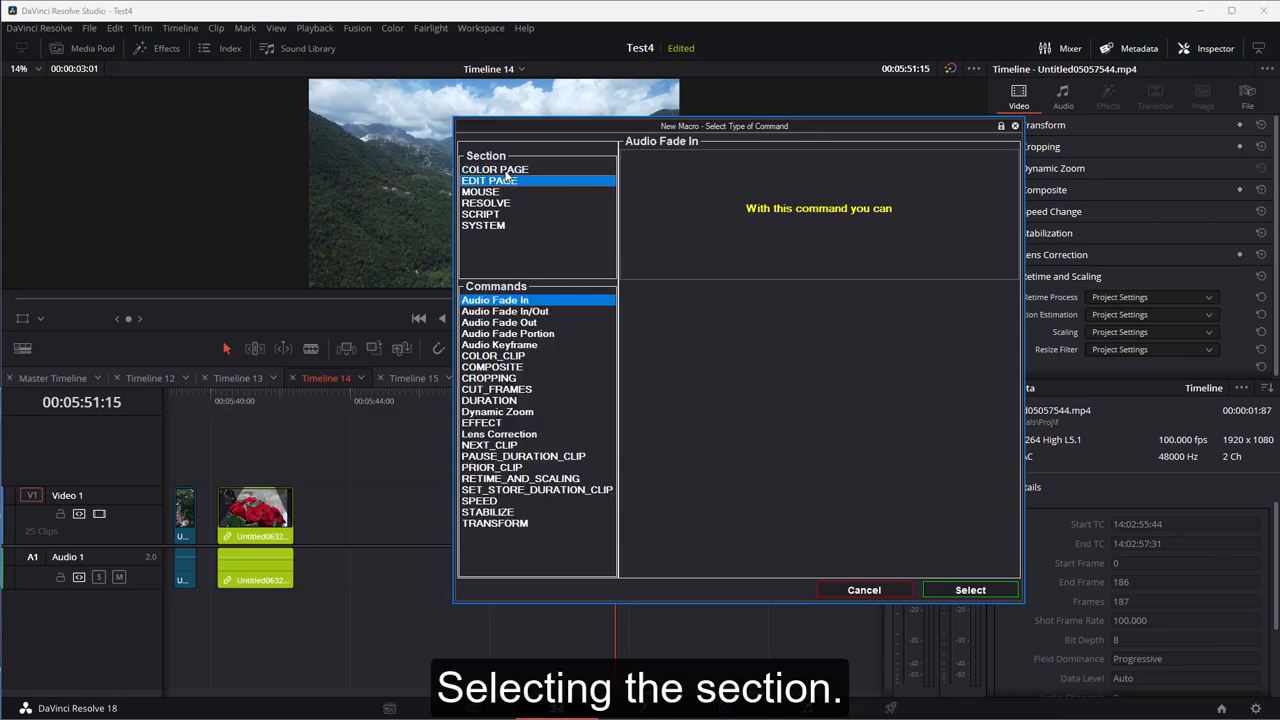
{"action": "left_click", "coordinate": [506, 171]}
{"action": "left_click", "coordinate": [501, 183]}
{"action": "left_click", "coordinate": [497, 193]}
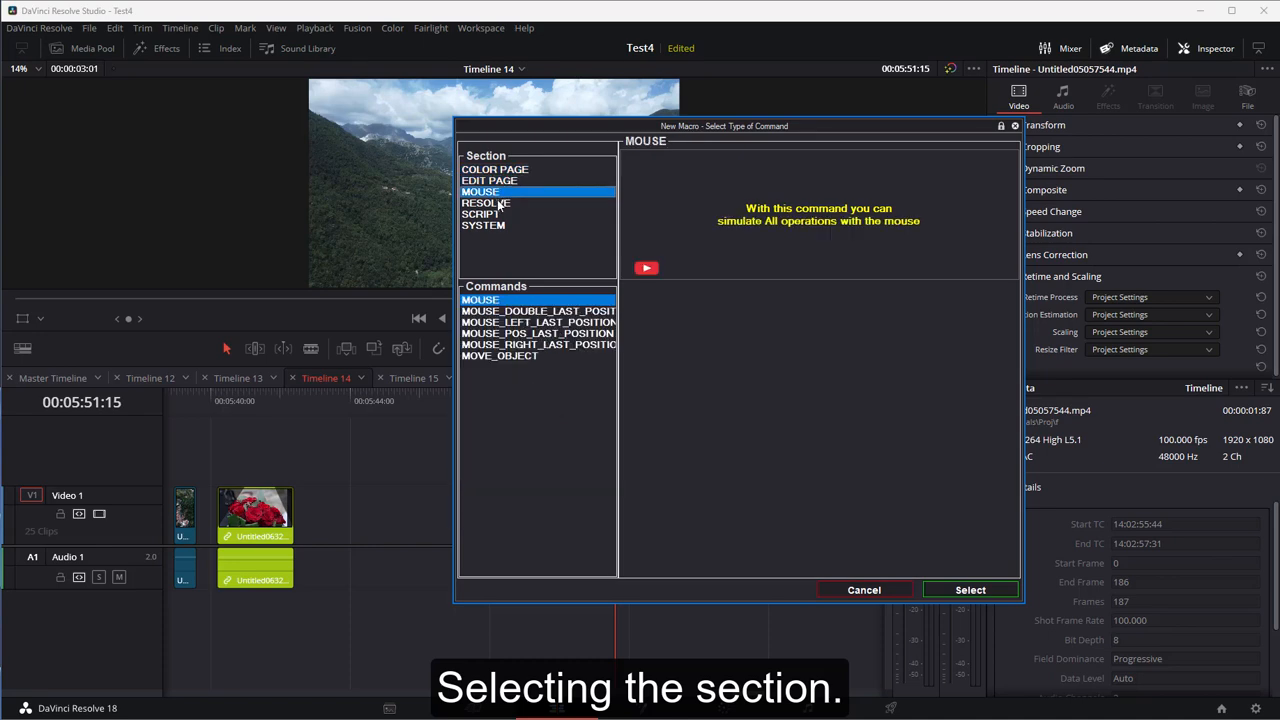
{"action": "left_click", "coordinate": [499, 204]}
{"action": "left_click", "coordinate": [500, 215]}
{"action": "left_click", "coordinate": [502, 227]}
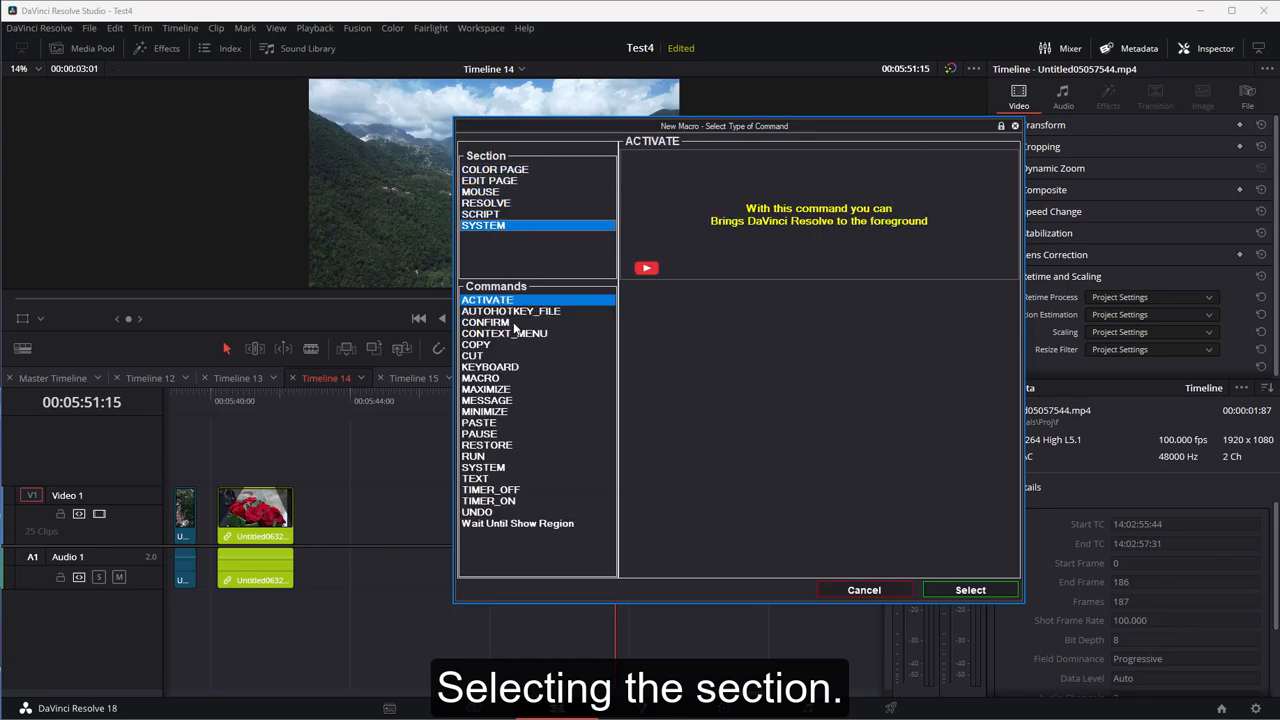
{"action": "left_click", "coordinate": [495, 170]}
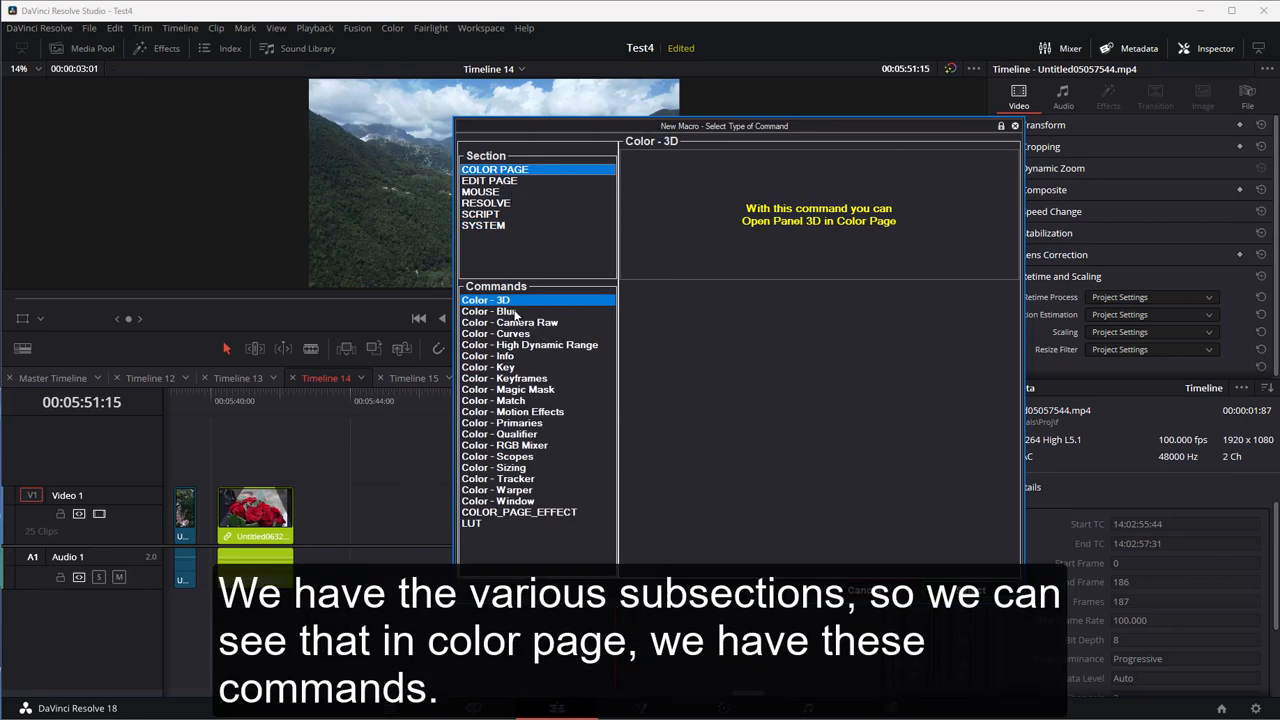
{"action": "left_click", "coordinate": [495, 181]}
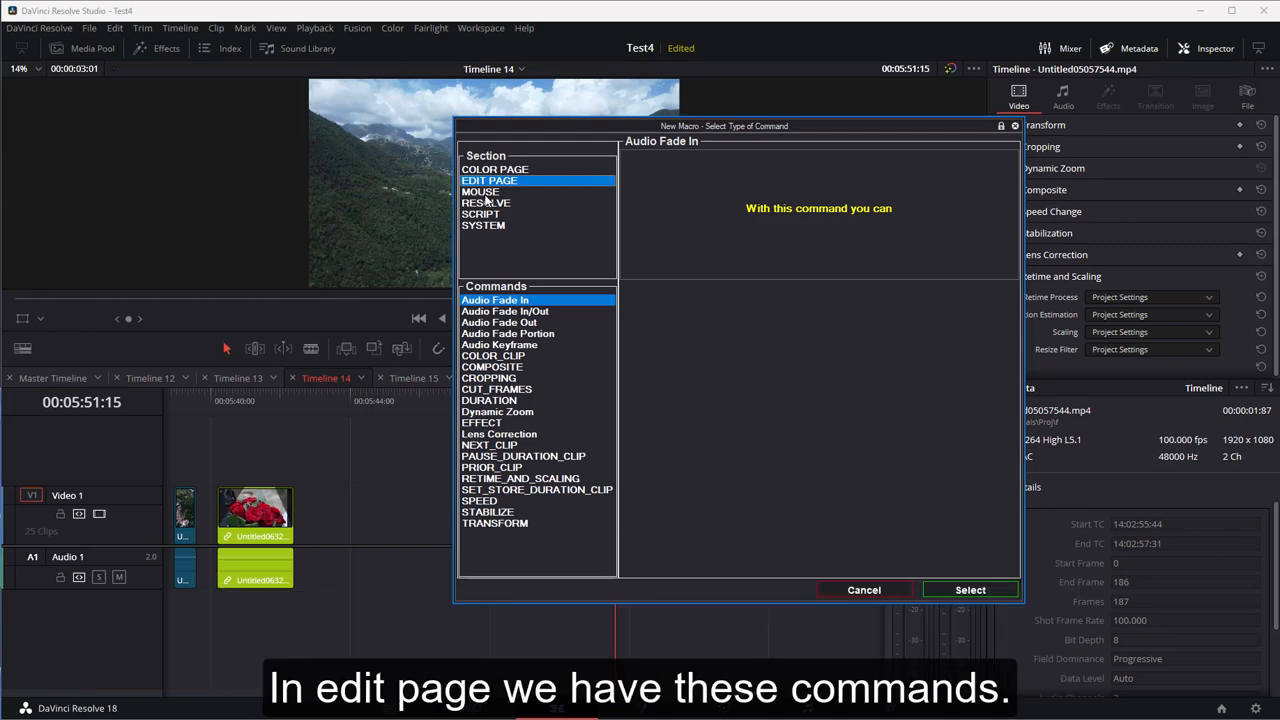
{"action": "left_click", "coordinate": [483, 225]}
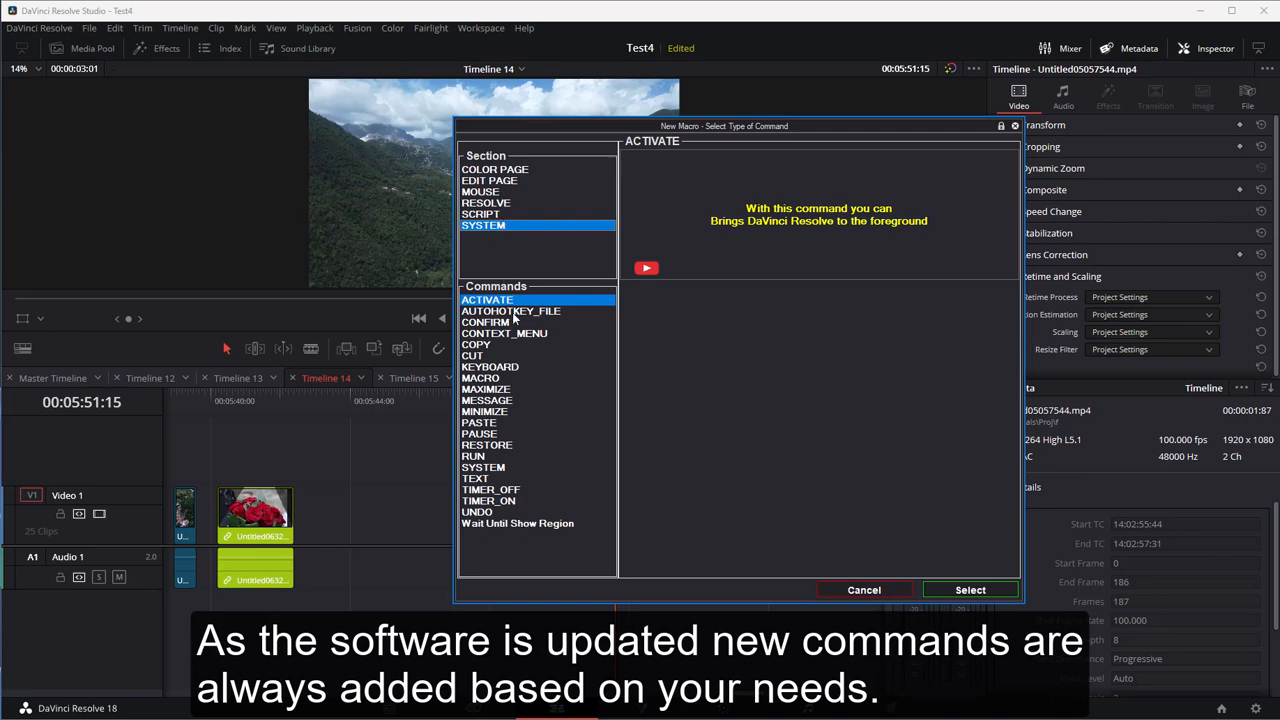
Examine the parameters of the STABILIZE command from the Edit Page section and cancel the new macro
{"action": "left_click", "coordinate": [495, 181]}
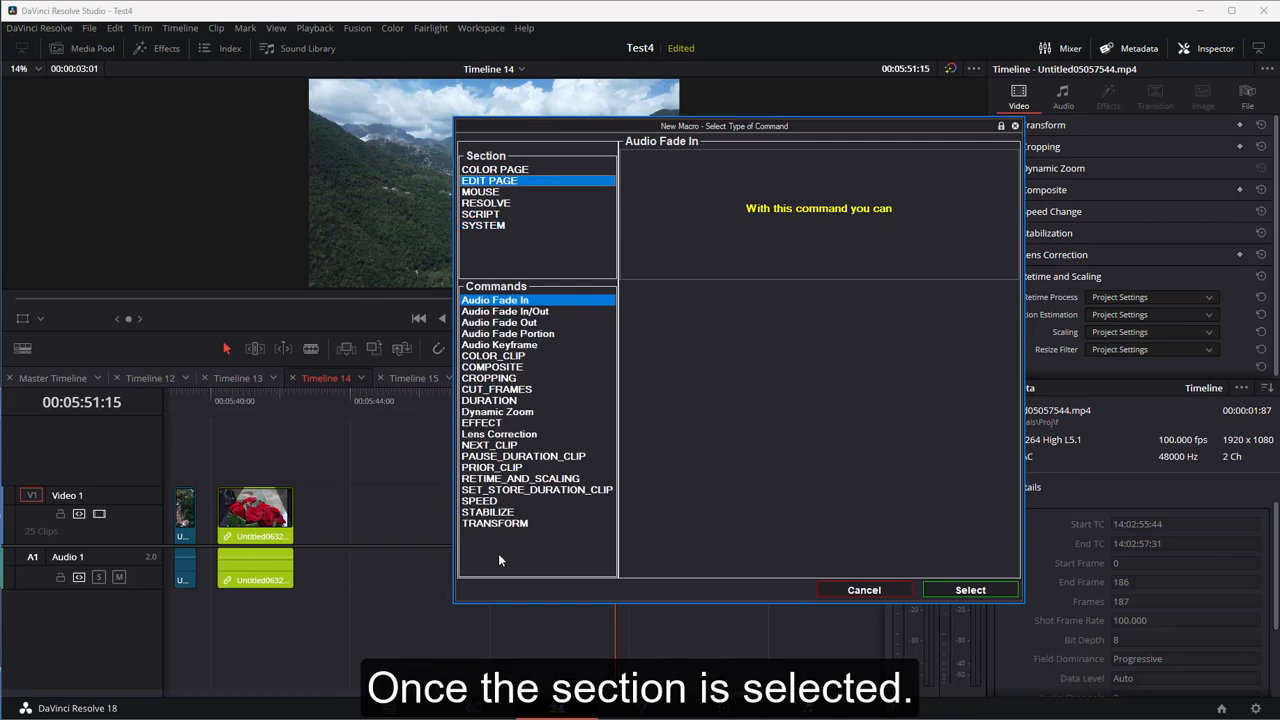
{"action": "left_click", "coordinate": [493, 514]}
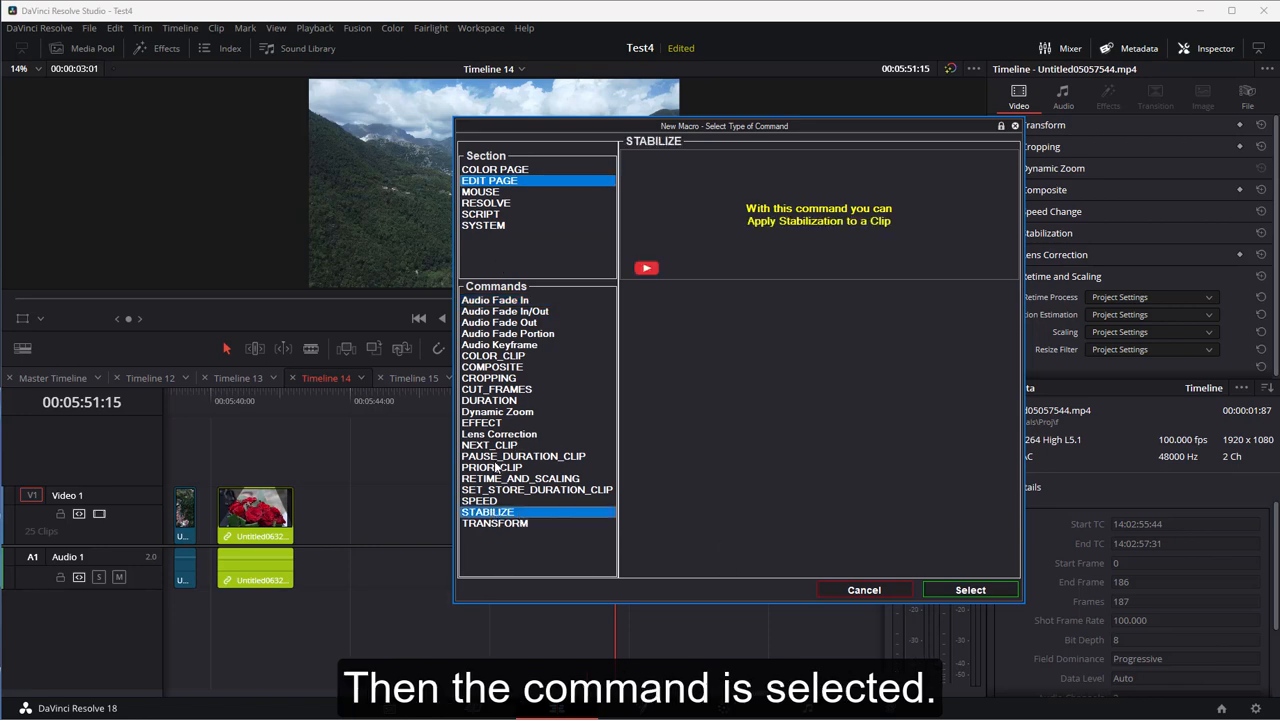
{"action": "left_click", "coordinate": [970, 590]}
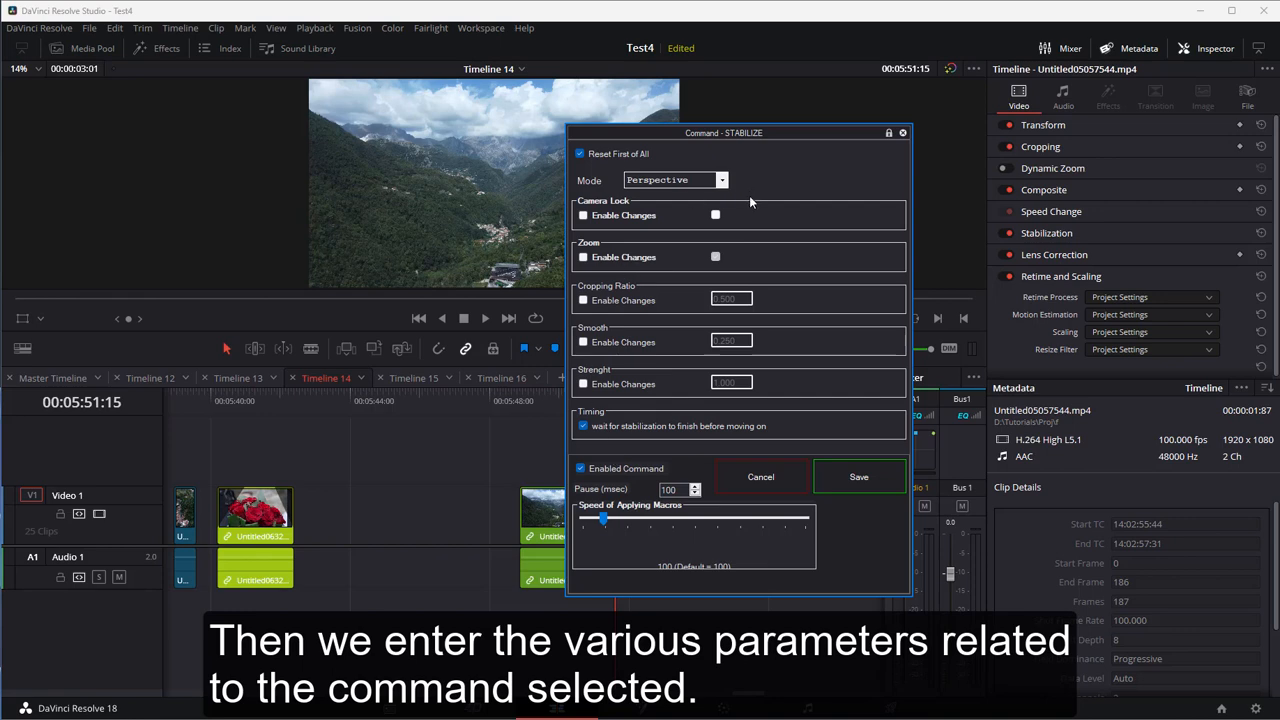
{"action": "left_click", "coordinate": [779, 486]}
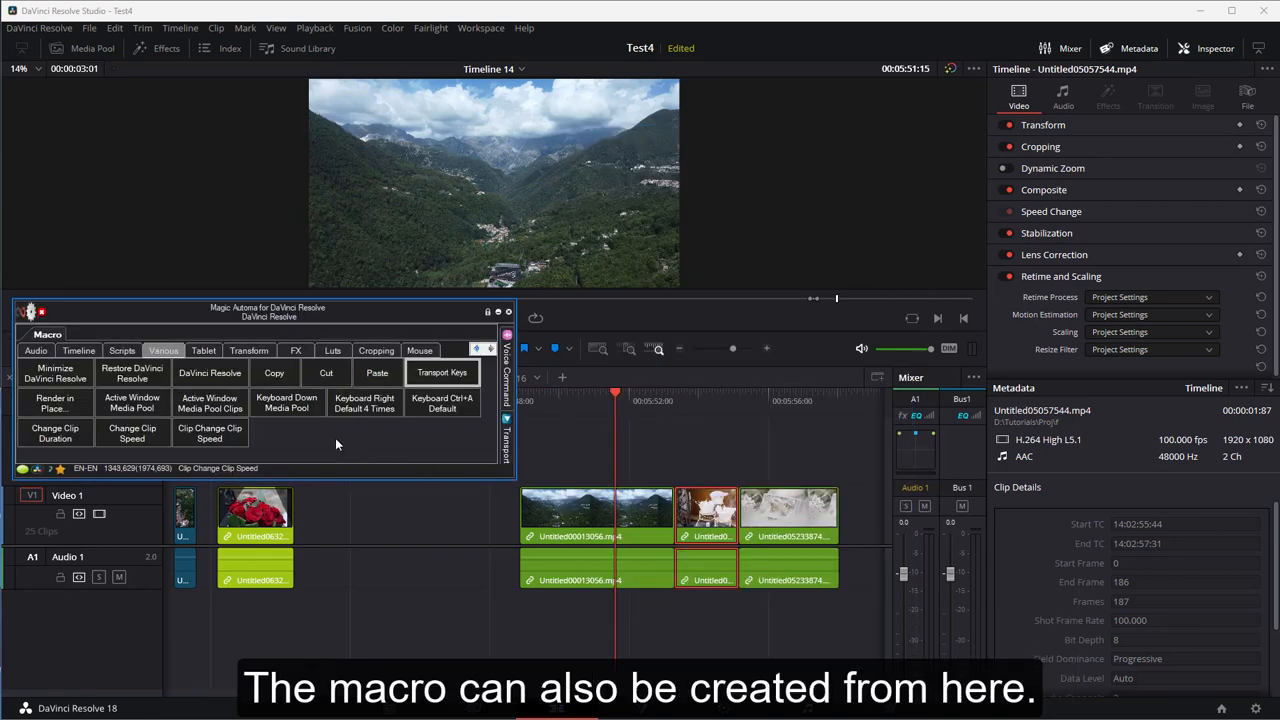
{"action": "left_click", "coordinate": [33, 322]}
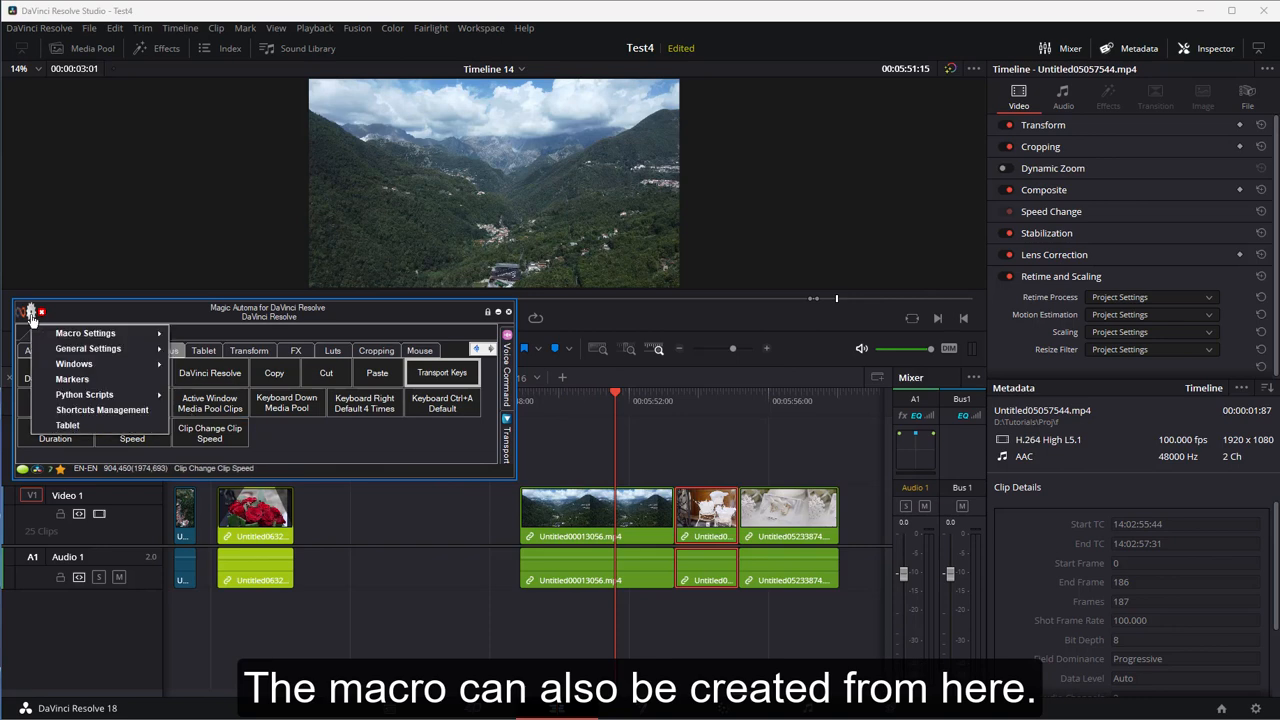
{"action": "mouse_move", "coordinate": [74, 340]}
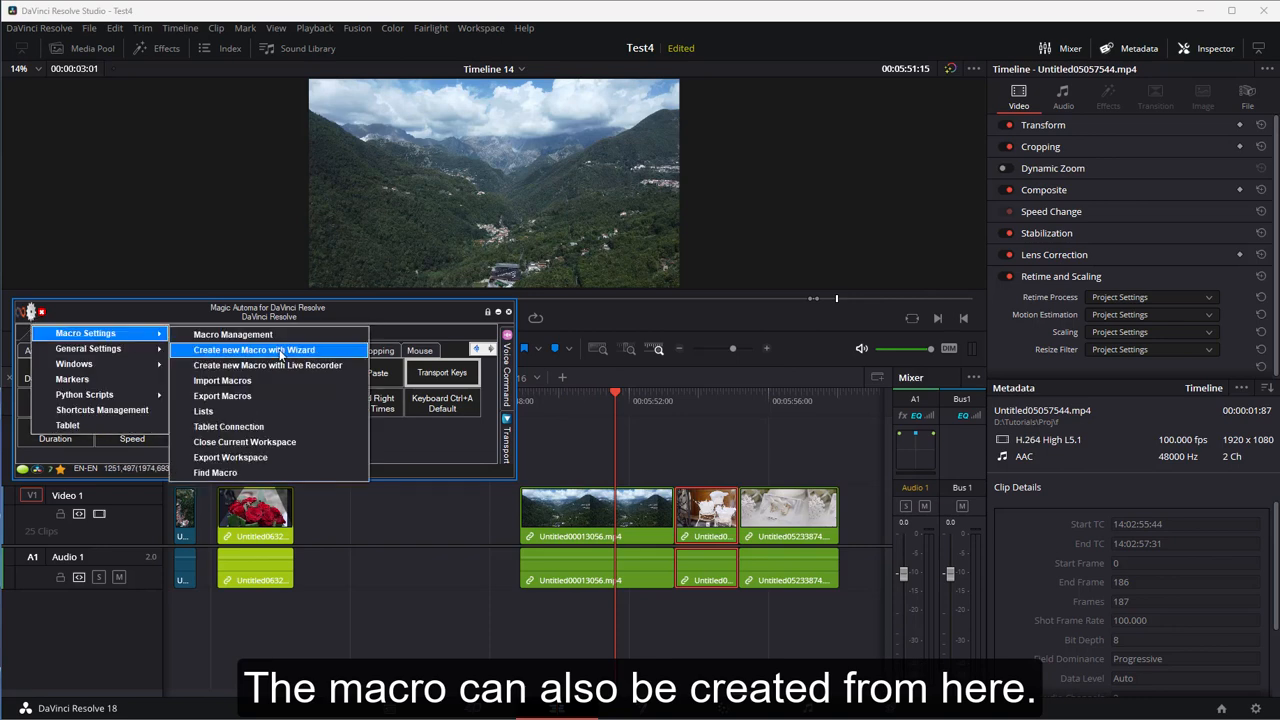
{"action": "left_click", "coordinate": [398, 440]}
{"action": "right_click", "coordinate": [398, 440]}
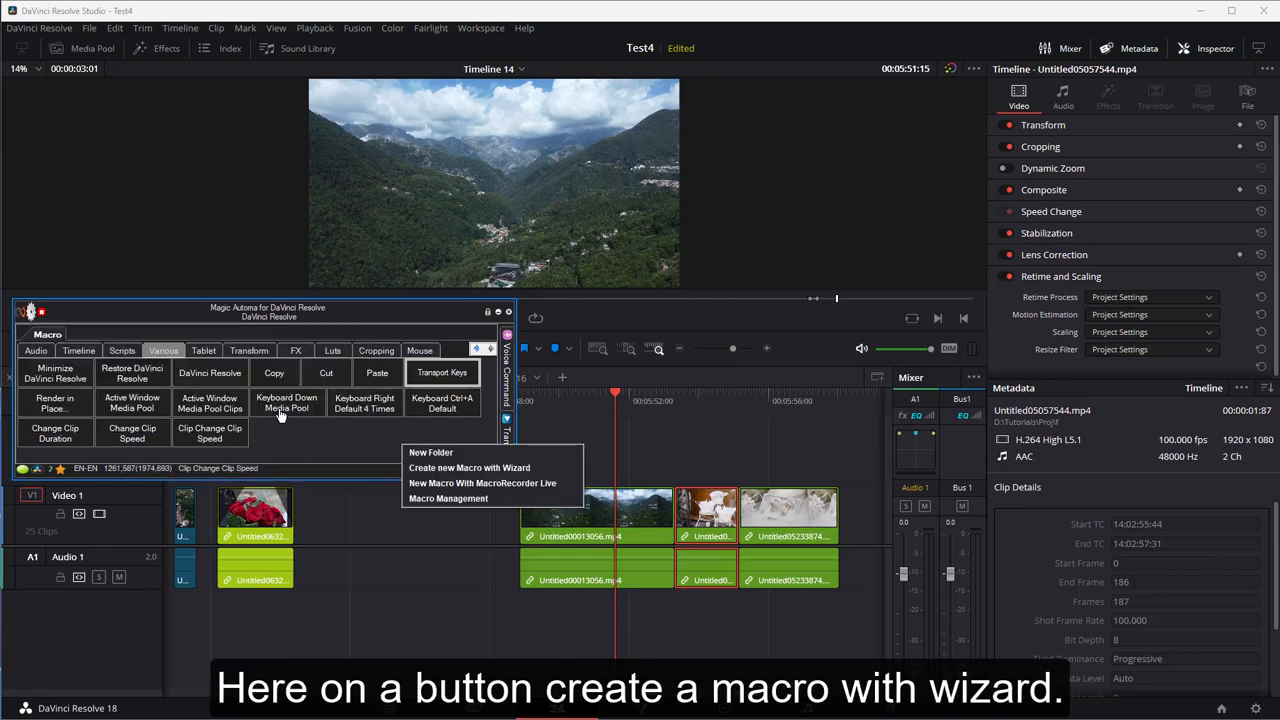
{"action": "right_click", "coordinate": [281, 405]}
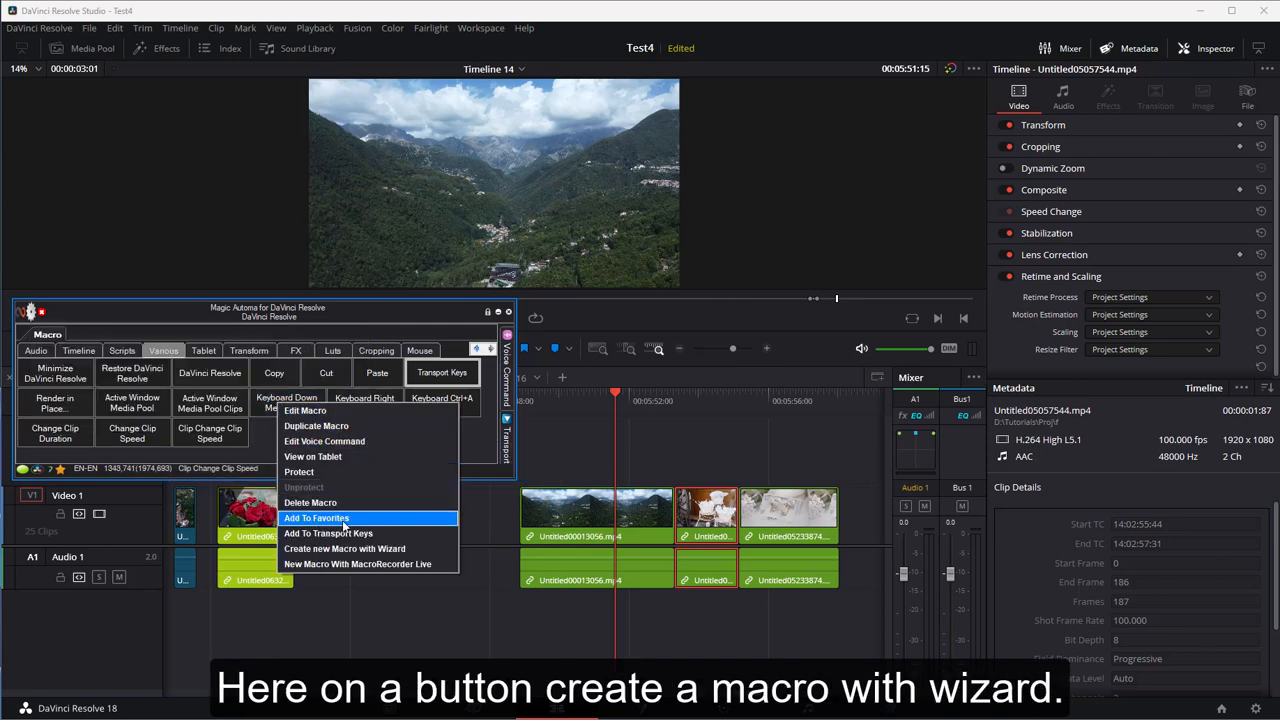
{"action": "left_click", "coordinate": [384, 549]}
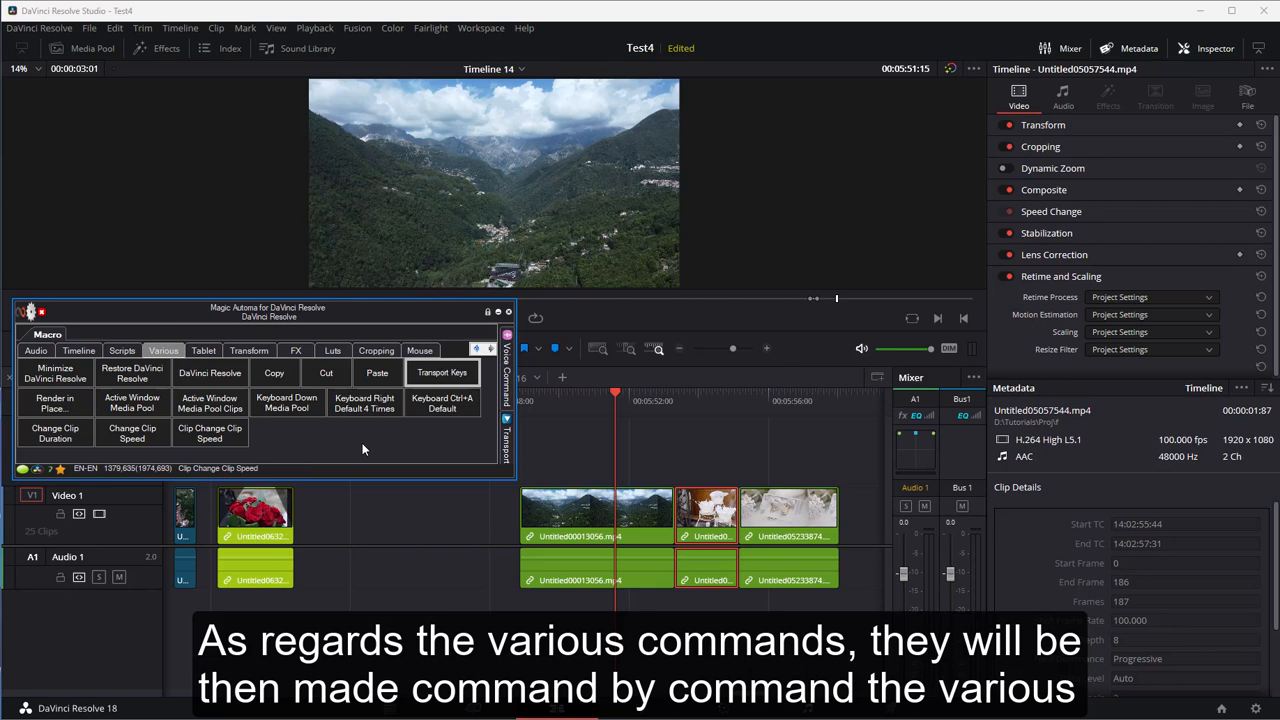
Create a macro with the wizard using the Resolve section's SHORTCUT command for Change Clip Speed and save the command
{"action": "right_click", "coordinate": [306, 444]}
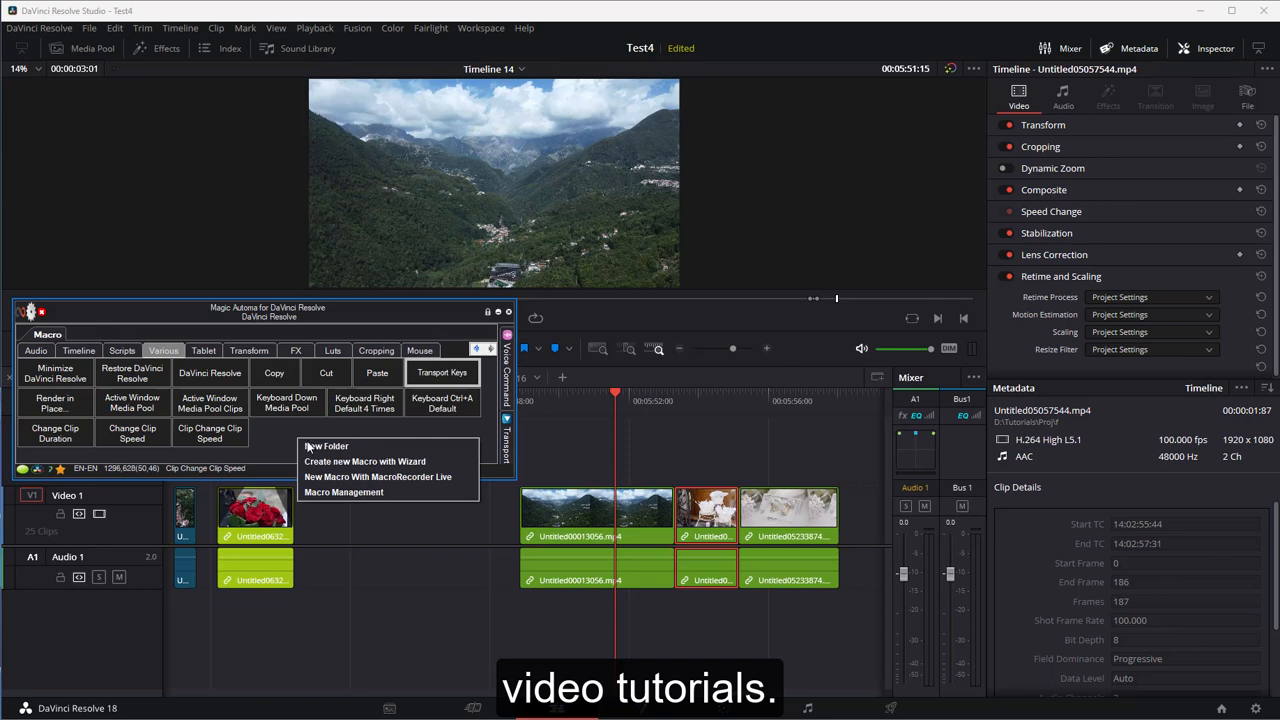
{"action": "left_click", "coordinate": [318, 460]}
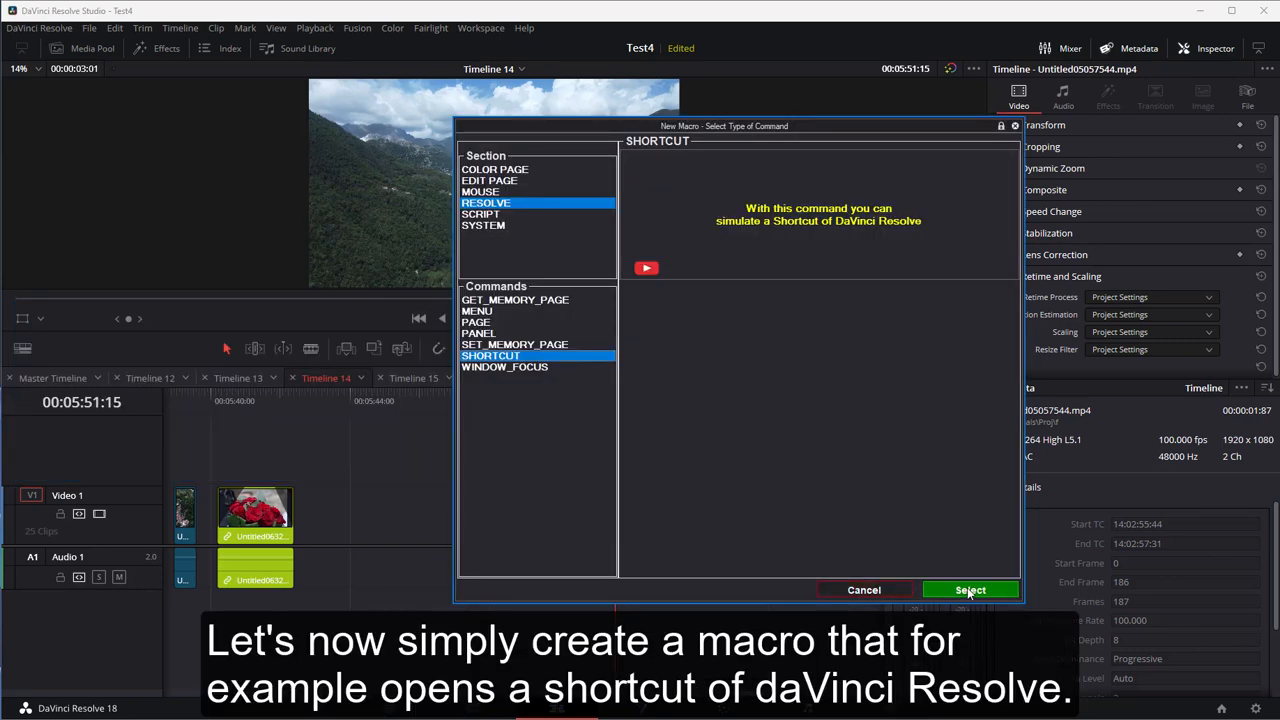
{"action": "left_click", "coordinate": [969, 590]}
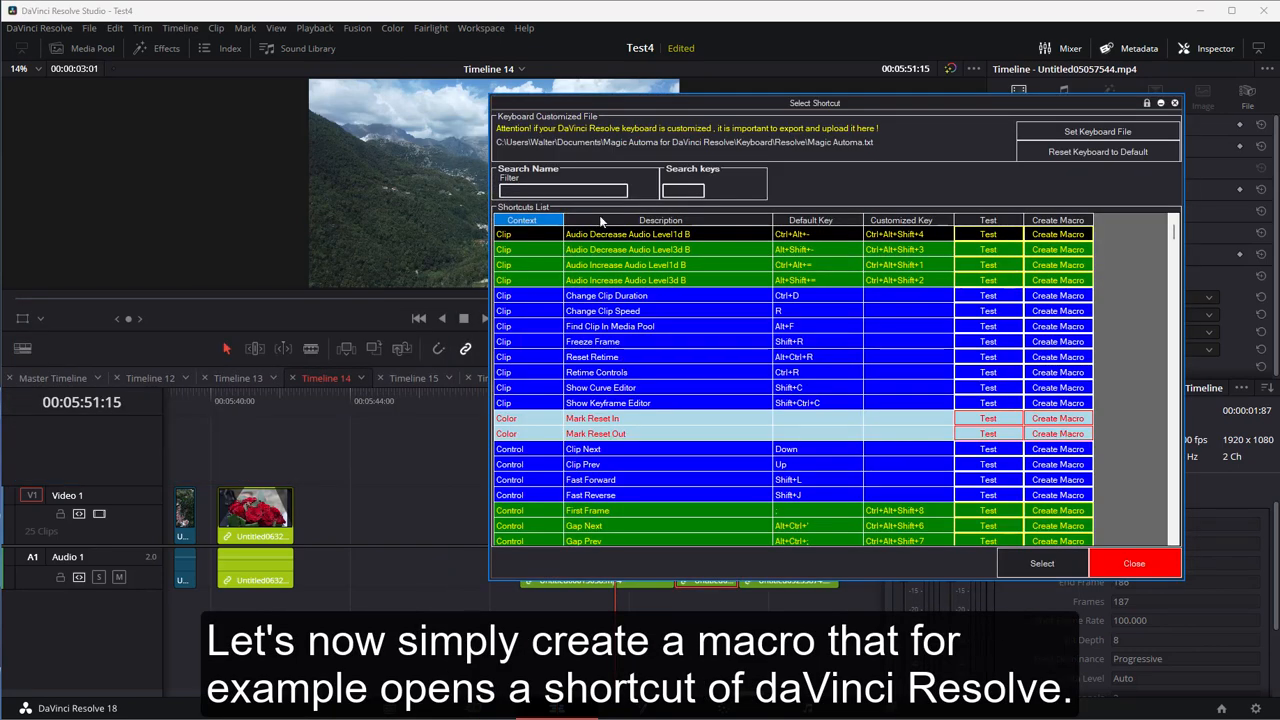
{"action": "left_click", "coordinate": [620, 296]}
{"action": "left_click", "coordinate": [618, 313]}
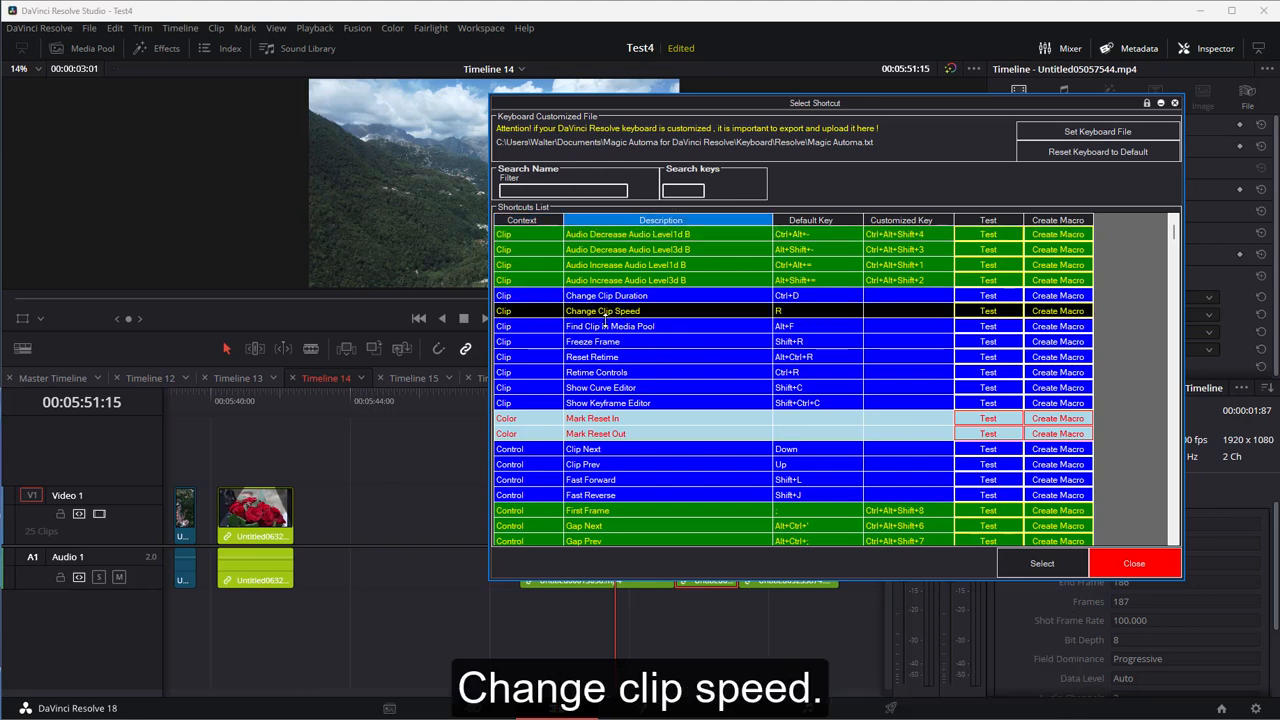
{"action": "left_click", "coordinate": [1023, 562]}
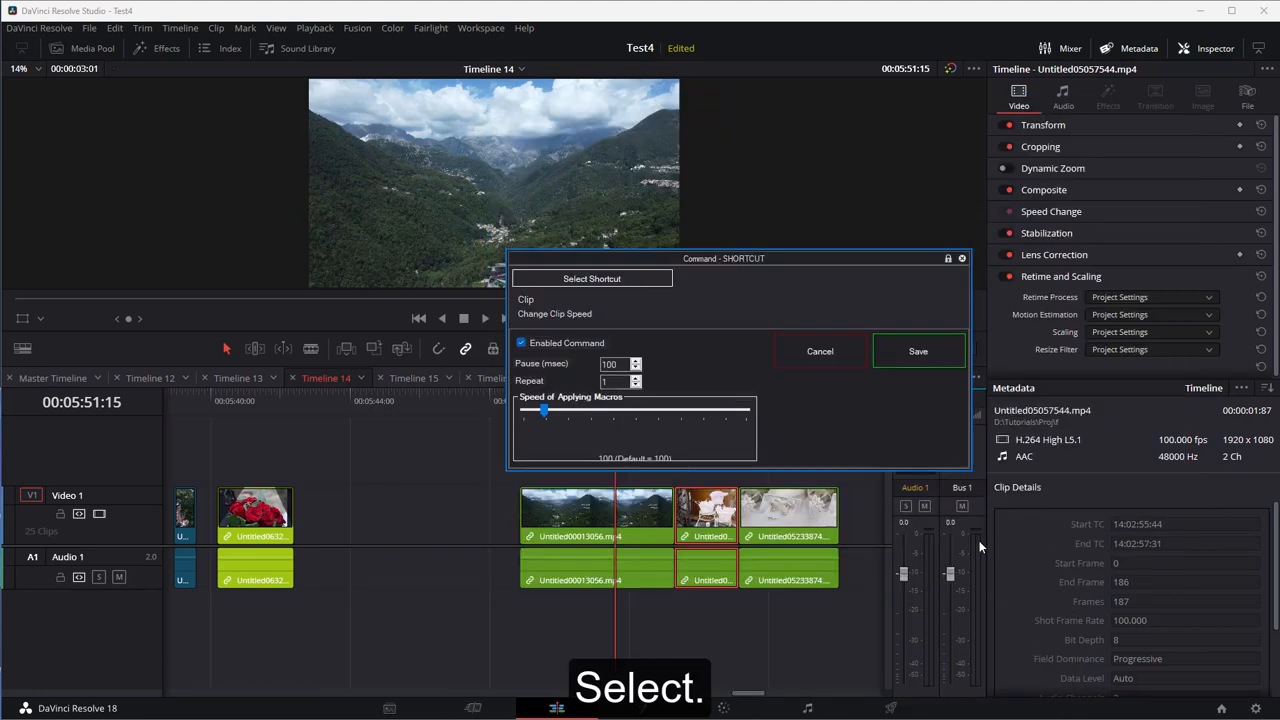
{"action": "left_click", "coordinate": [911, 358]}
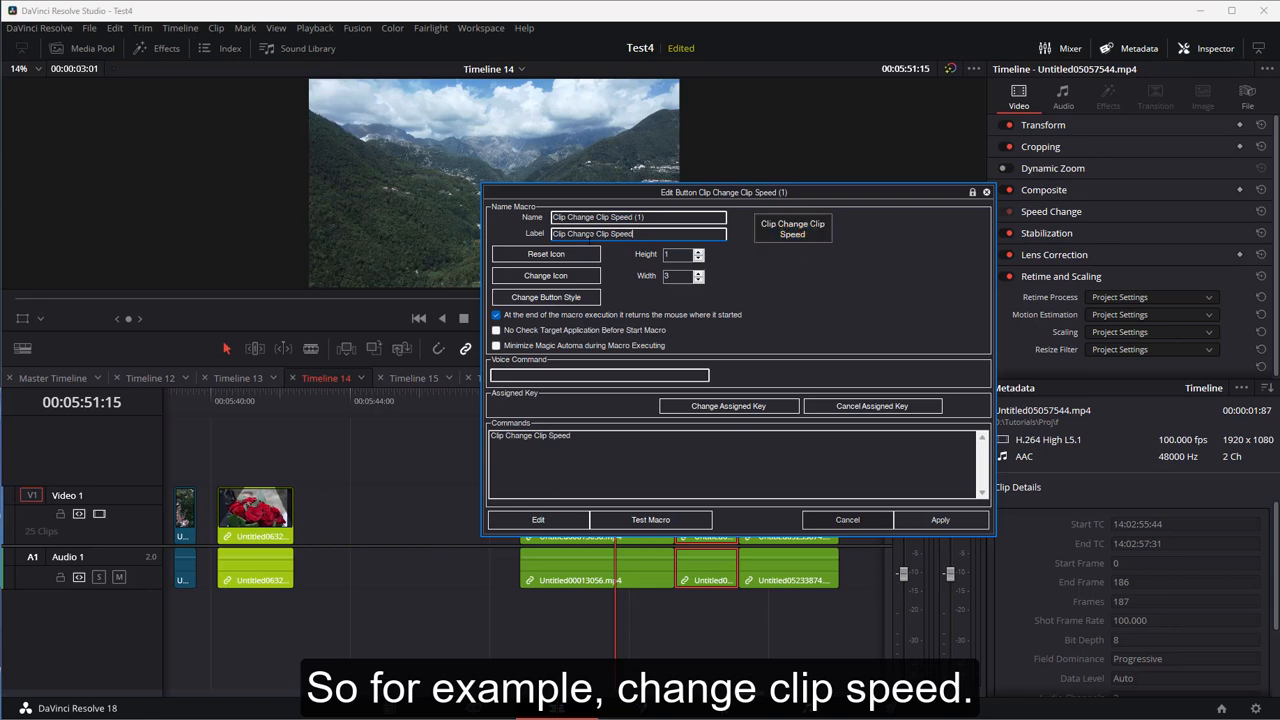
Shorten the macro button's label to Change Clip Speed
{"action": "left_click_drag", "start_coordinate": [566, 234], "coordinate": [539, 235]}
{"action": "key", "text": "BackSpace"}
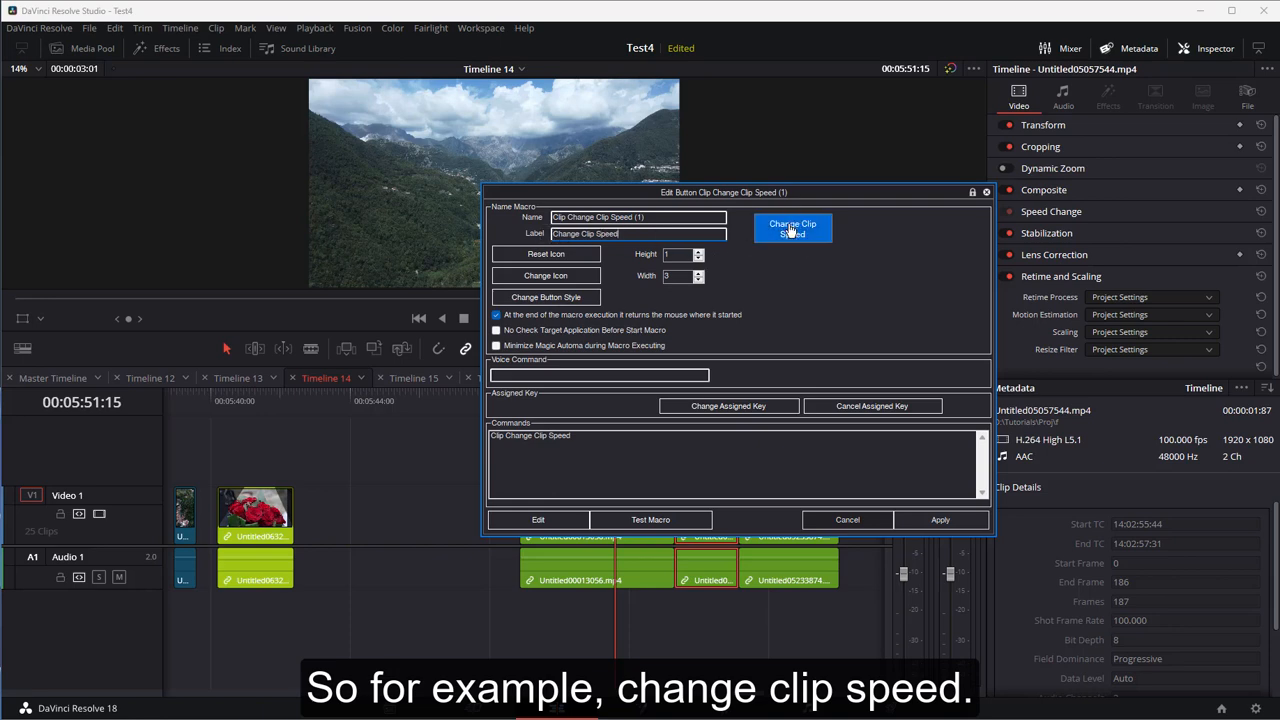
Try a button height of 2 and widths of 4 and 2, and return to height 1 and width 3
{"action": "left_click", "coordinate": [698, 251]}
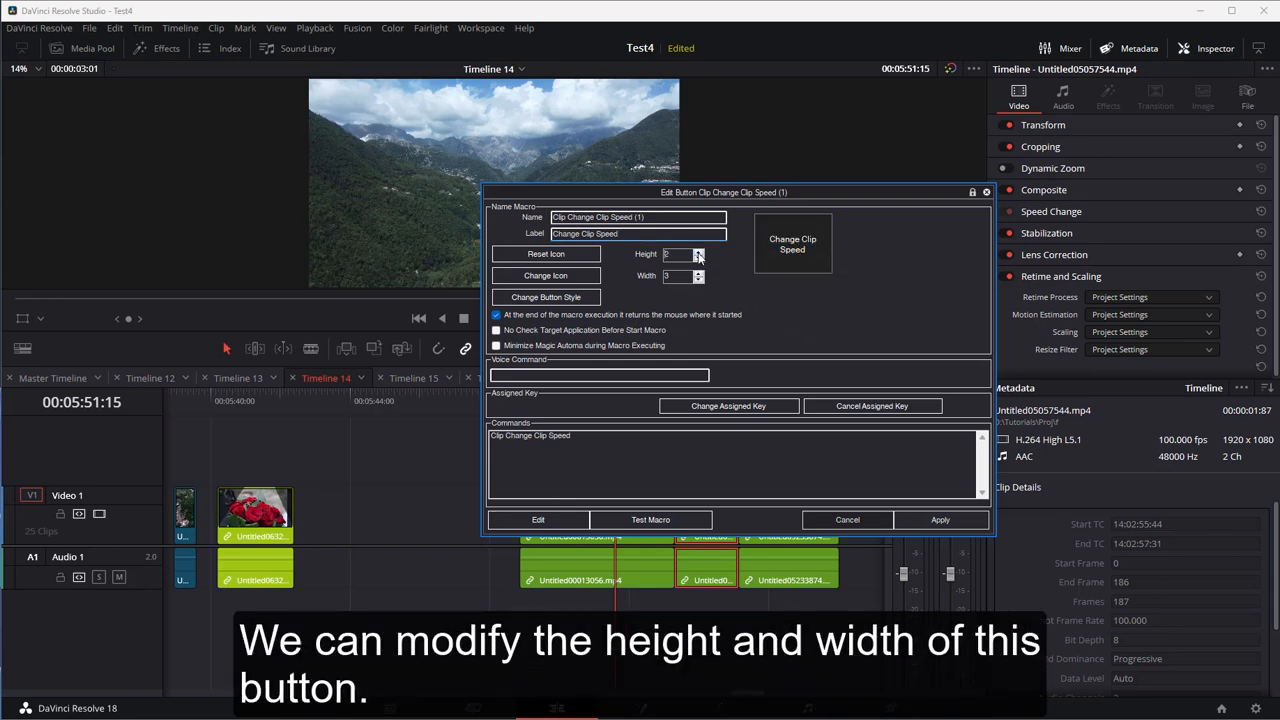
{"action": "left_click", "coordinate": [698, 251]}
{"action": "left_click", "coordinate": [698, 259]}
{"action": "left_click", "coordinate": [698, 259]}
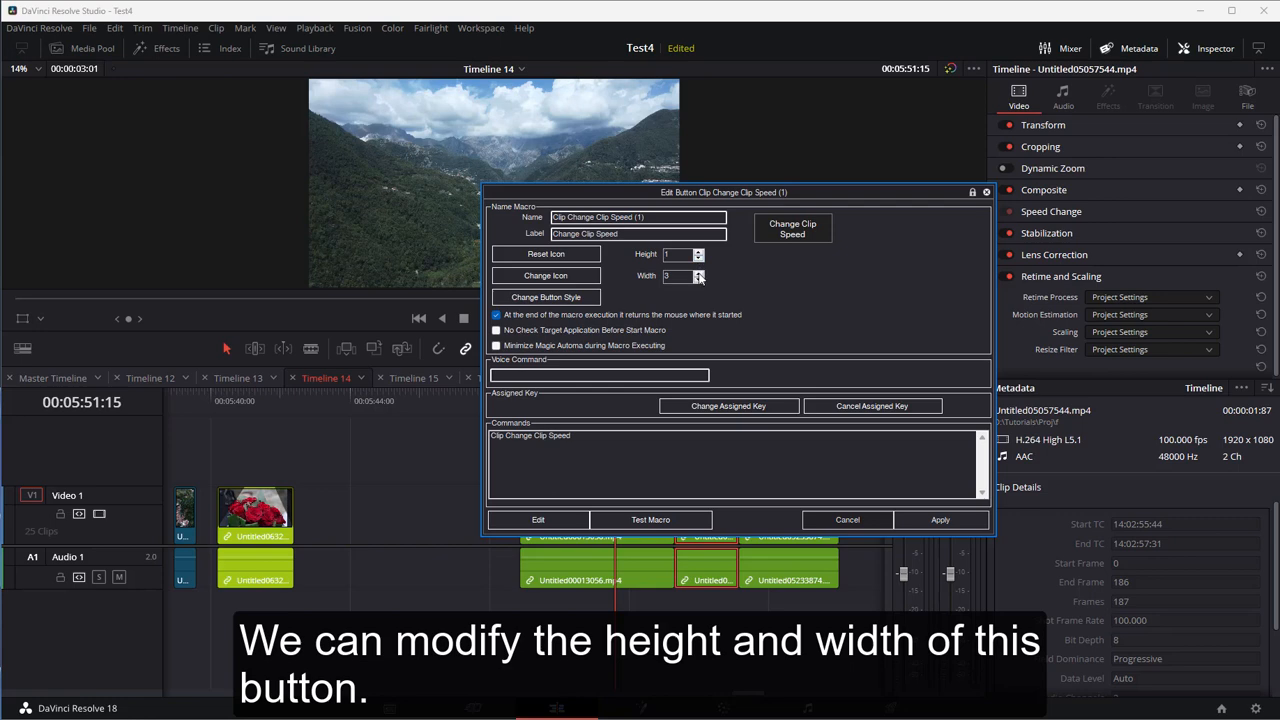
{"action": "left_click", "coordinate": [698, 273]}
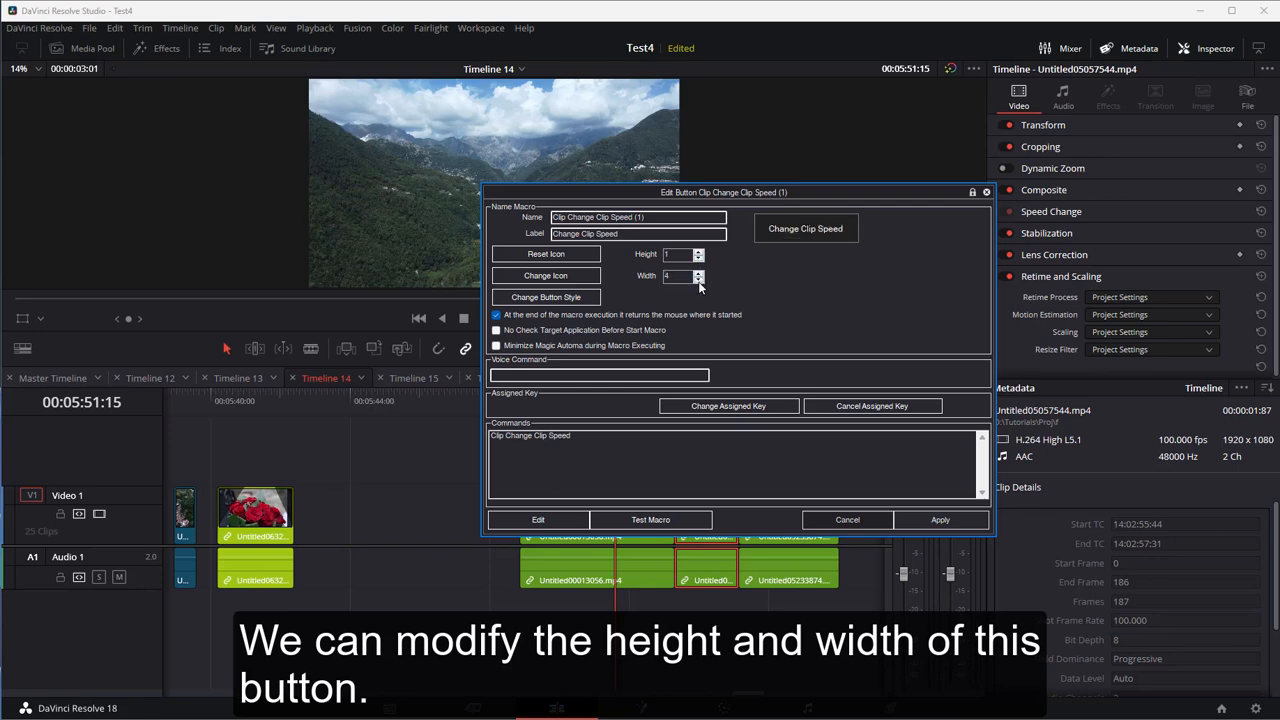
{"action": "left_click", "coordinate": [699, 282]}
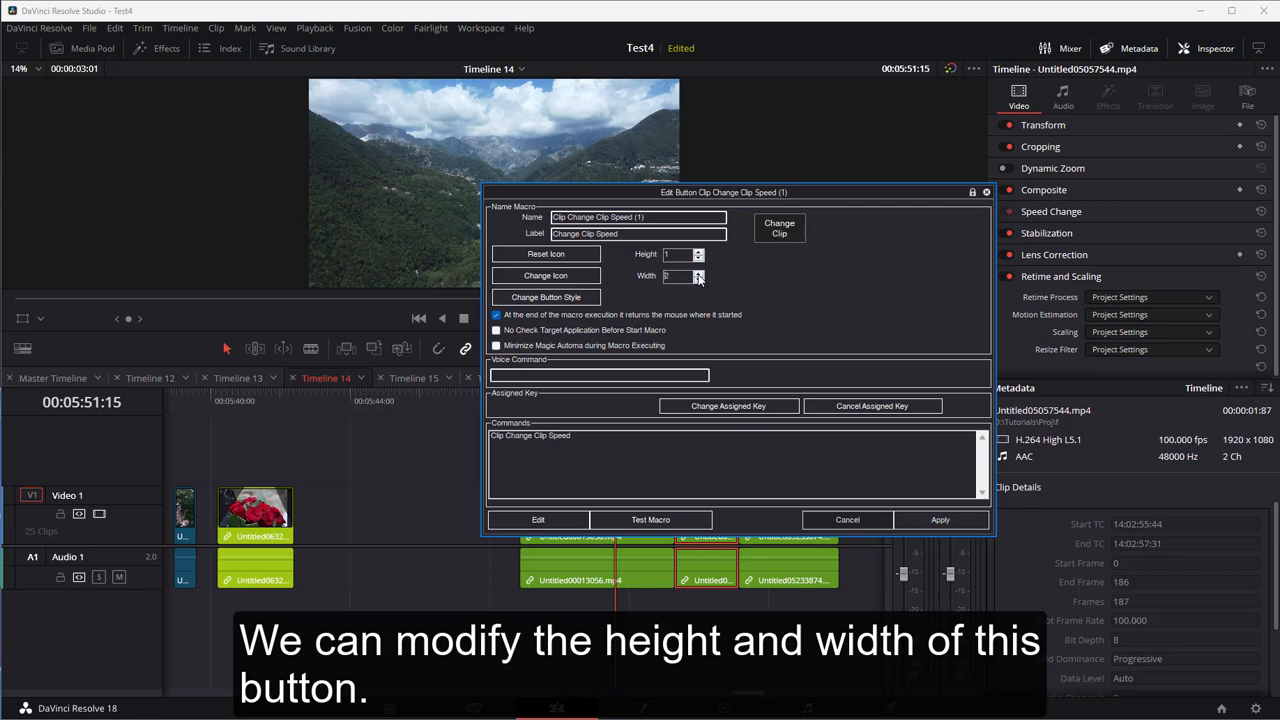
{"action": "left_click", "coordinate": [697, 273]}
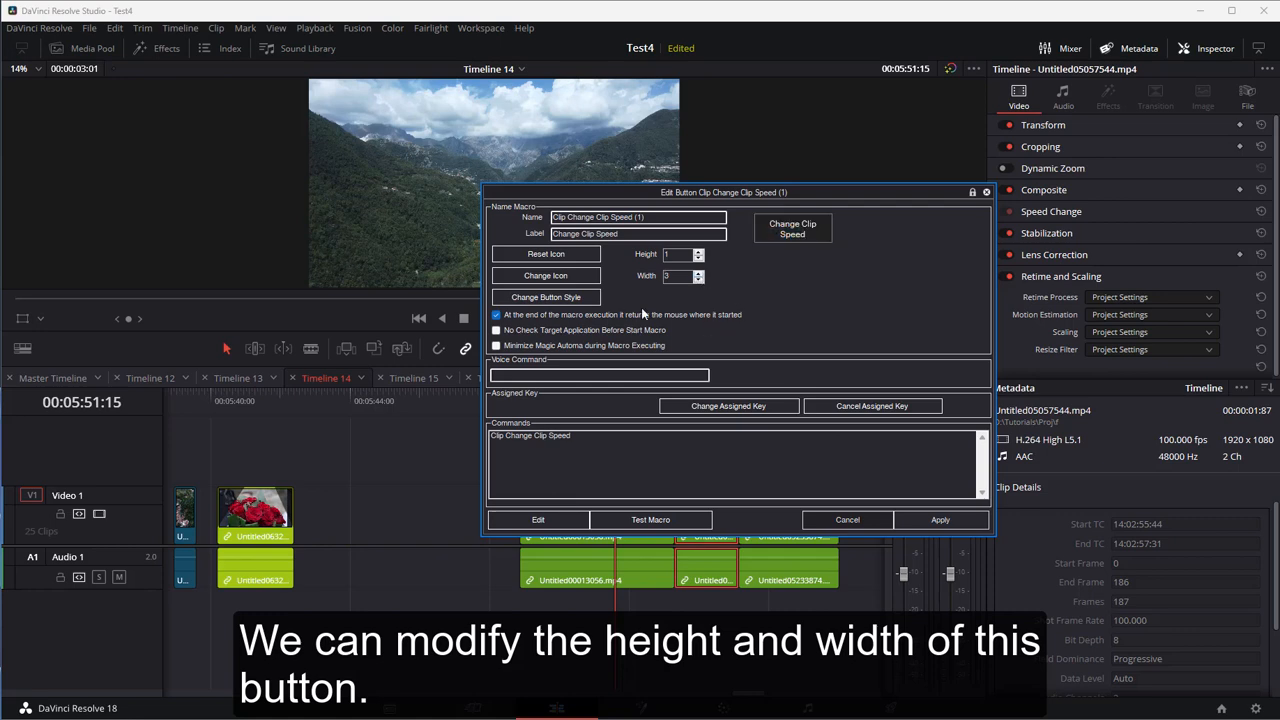
Try the _filter icon on the macro button and reset the icon
{"action": "left_click", "coordinate": [566, 278]}
{"action": "left_click", "coordinate": [700, 325]}
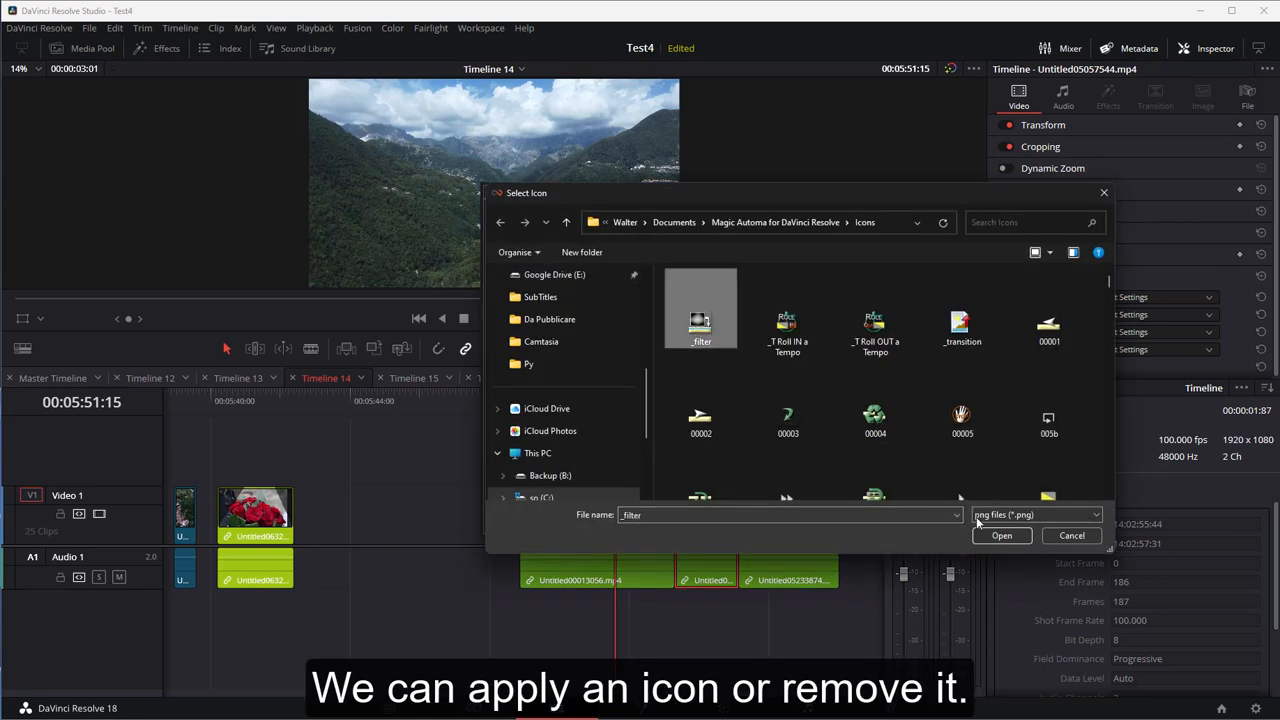
{"action": "left_click", "coordinate": [995, 536]}
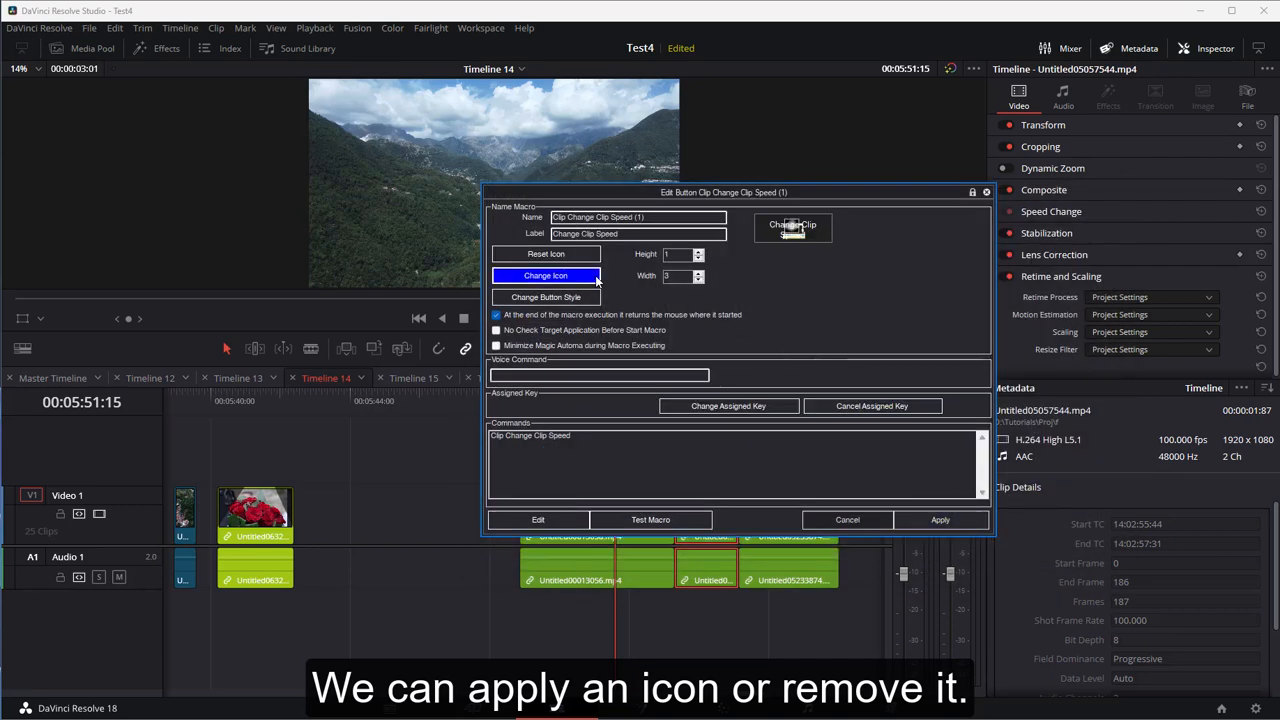
{"action": "left_click", "coordinate": [563, 256]}
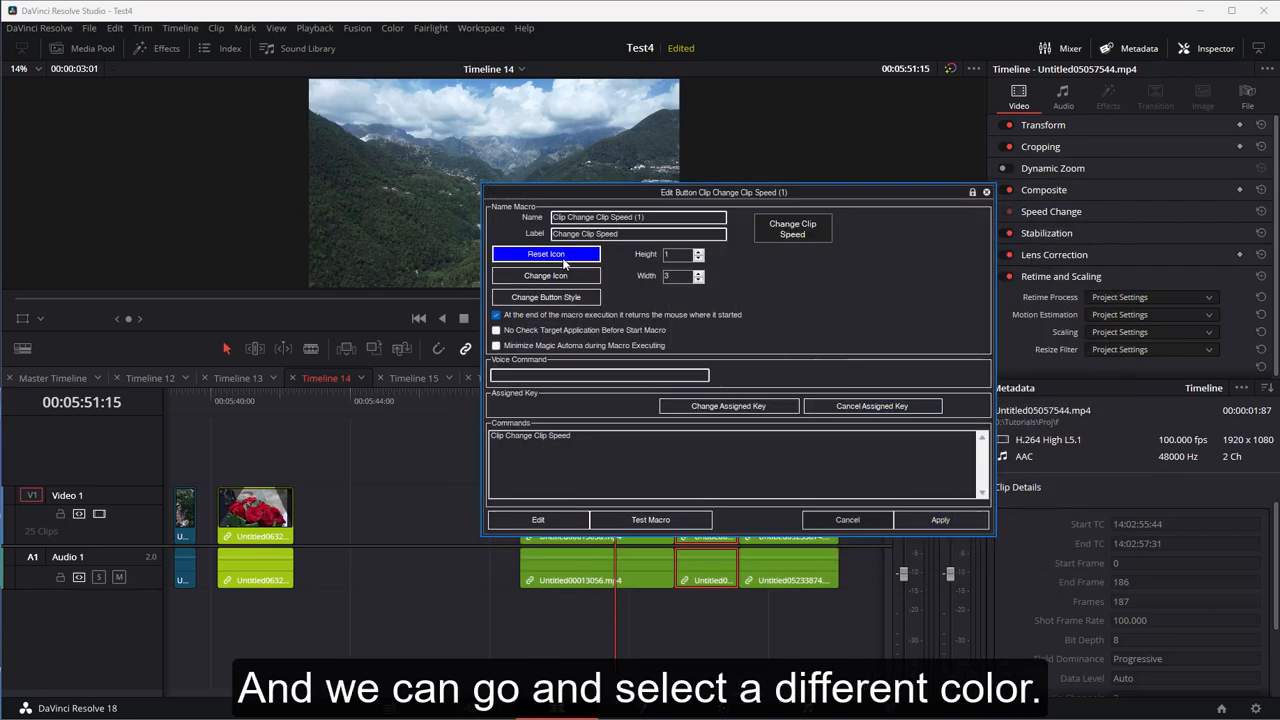
Apply the predefined Red style to the macro button and set its voice command to "change clip speed"
{"action": "left_click", "coordinate": [573, 302]}
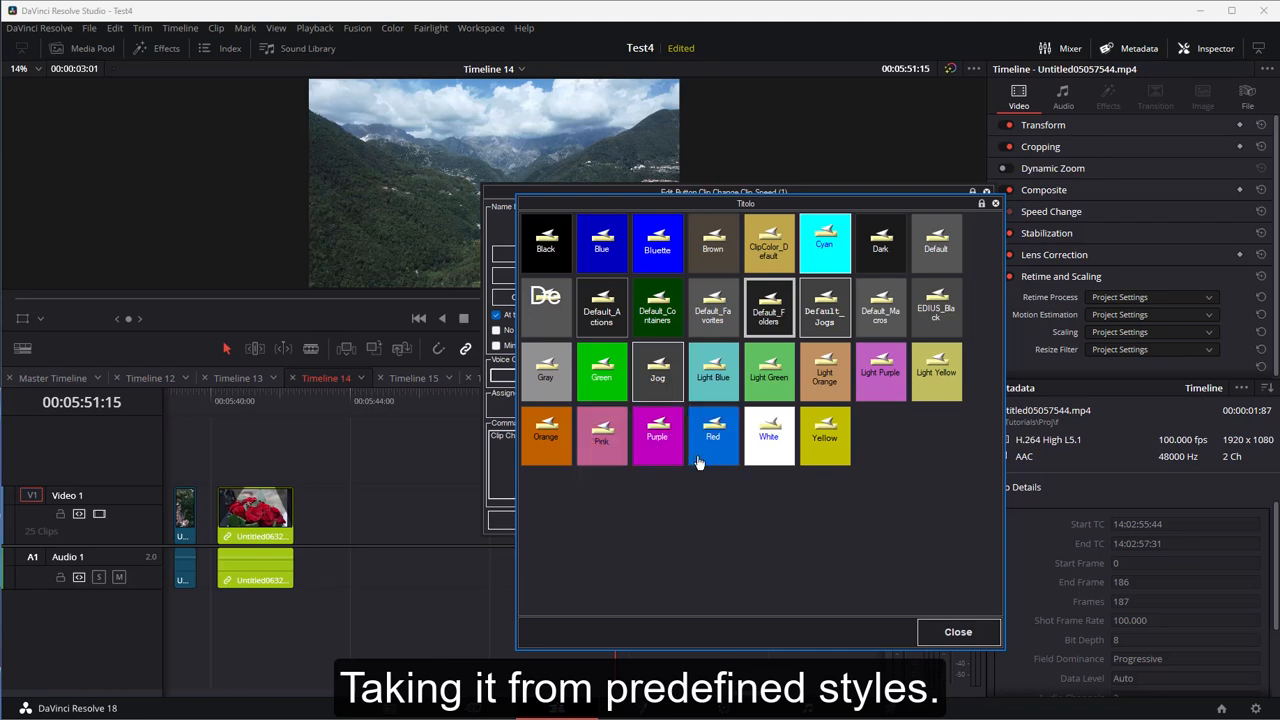
{"action": "left_click", "coordinate": [713, 455]}
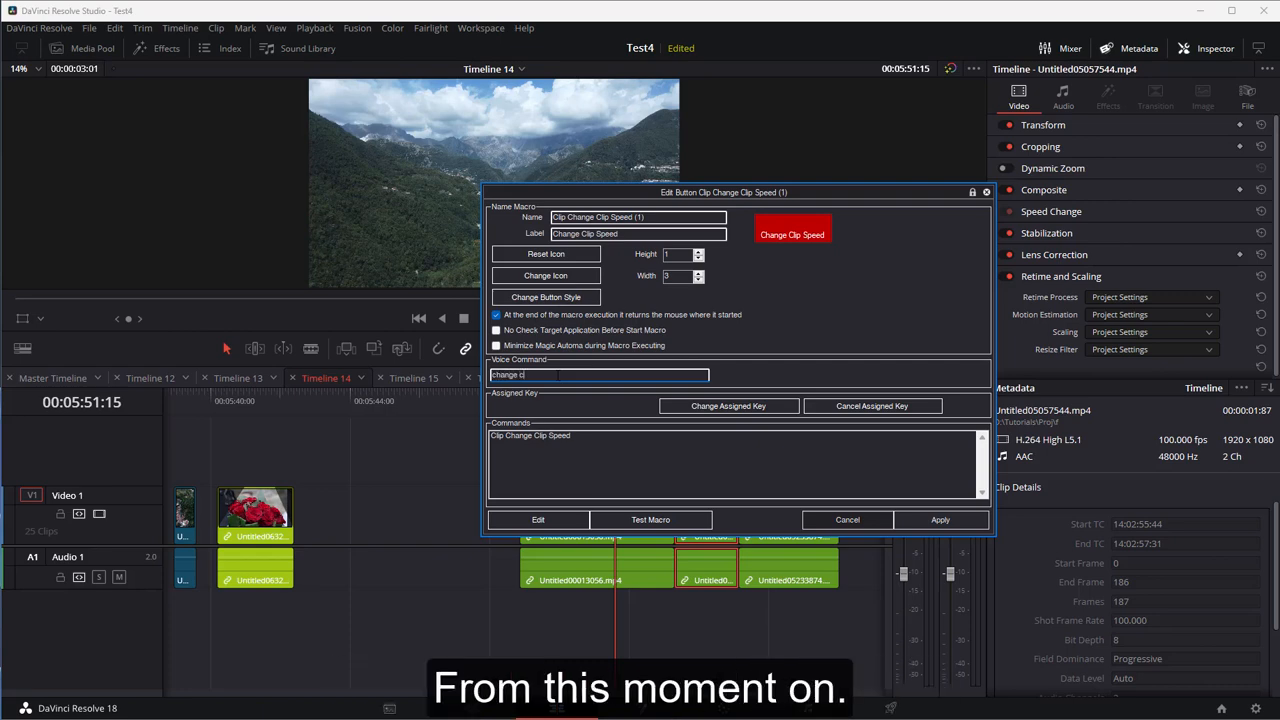
{"action": "type", "text": "lip speed"}
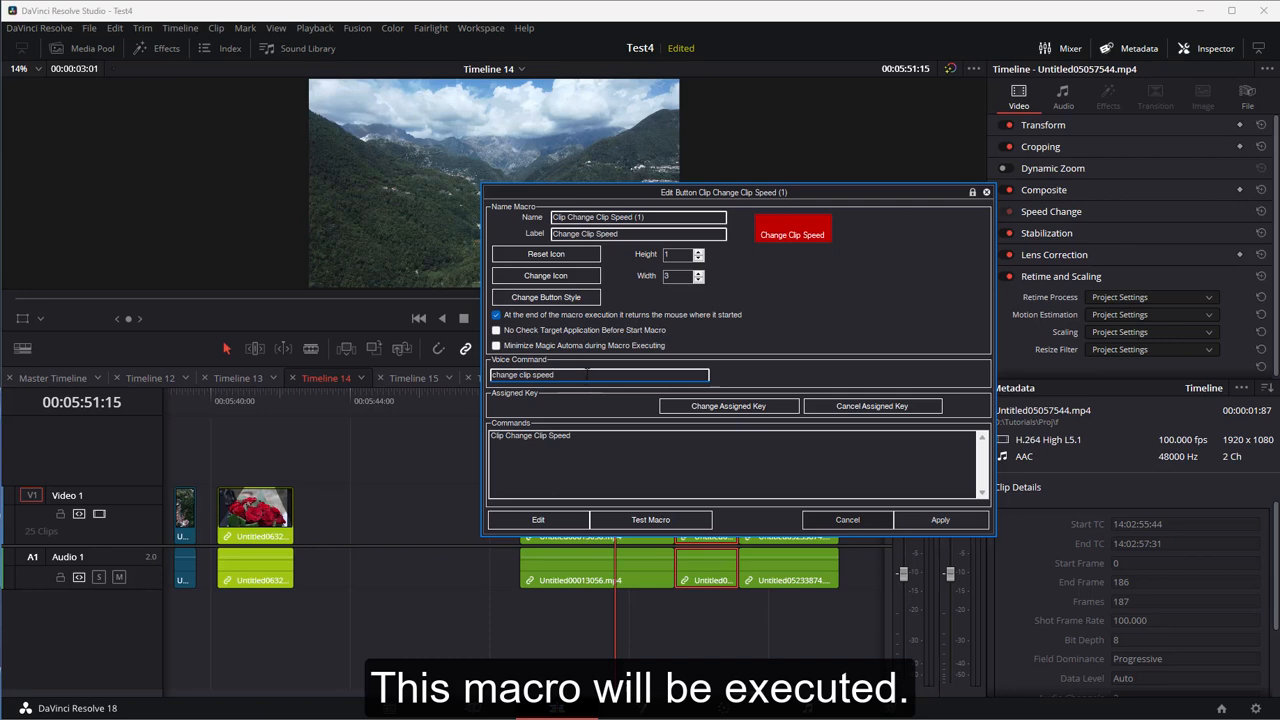
Try F2 as the macro's assigned key, and cancel the key assignment
{"action": "left_click", "coordinate": [717, 409]}
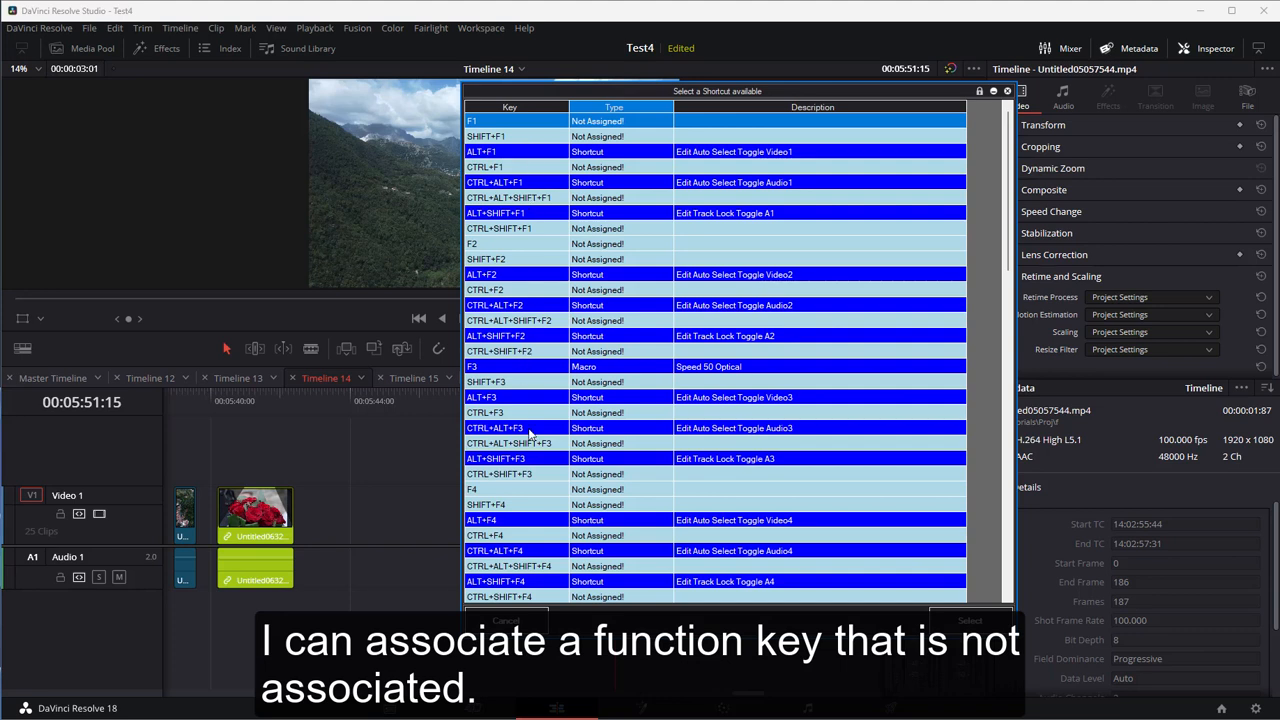
{"action": "left_click", "coordinate": [505, 246]}
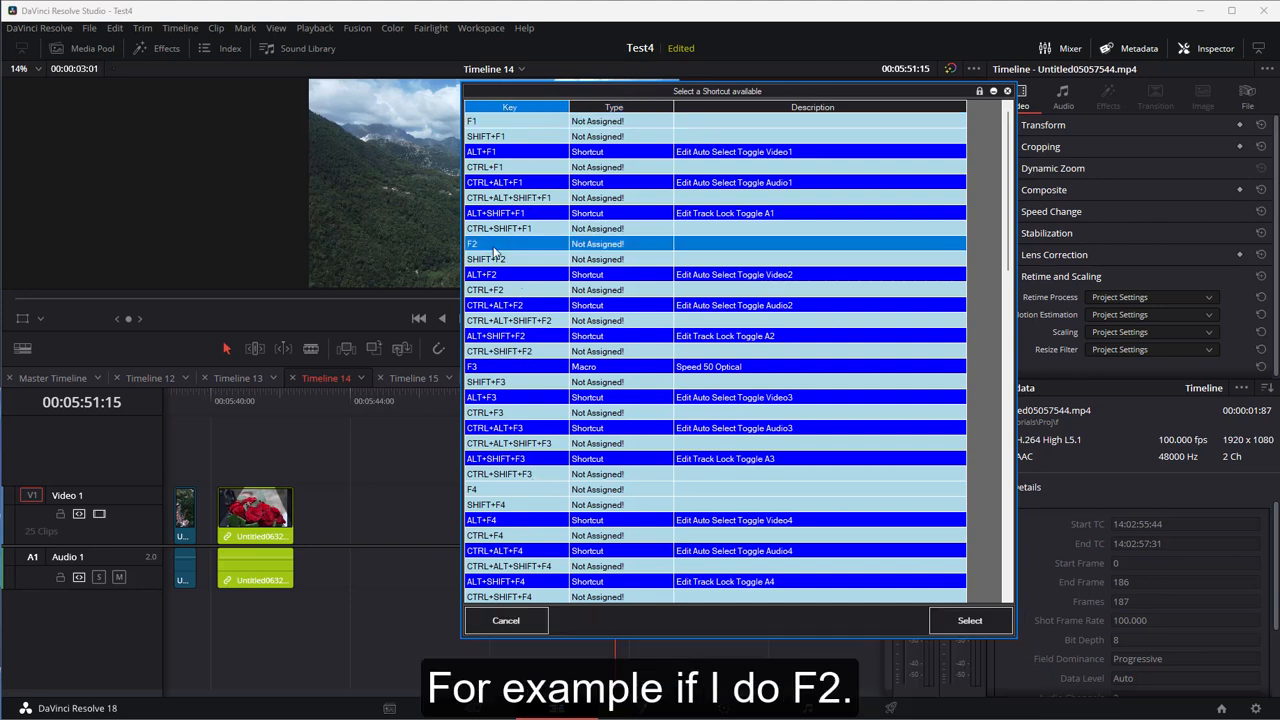
{"action": "left_click", "coordinate": [956, 624]}
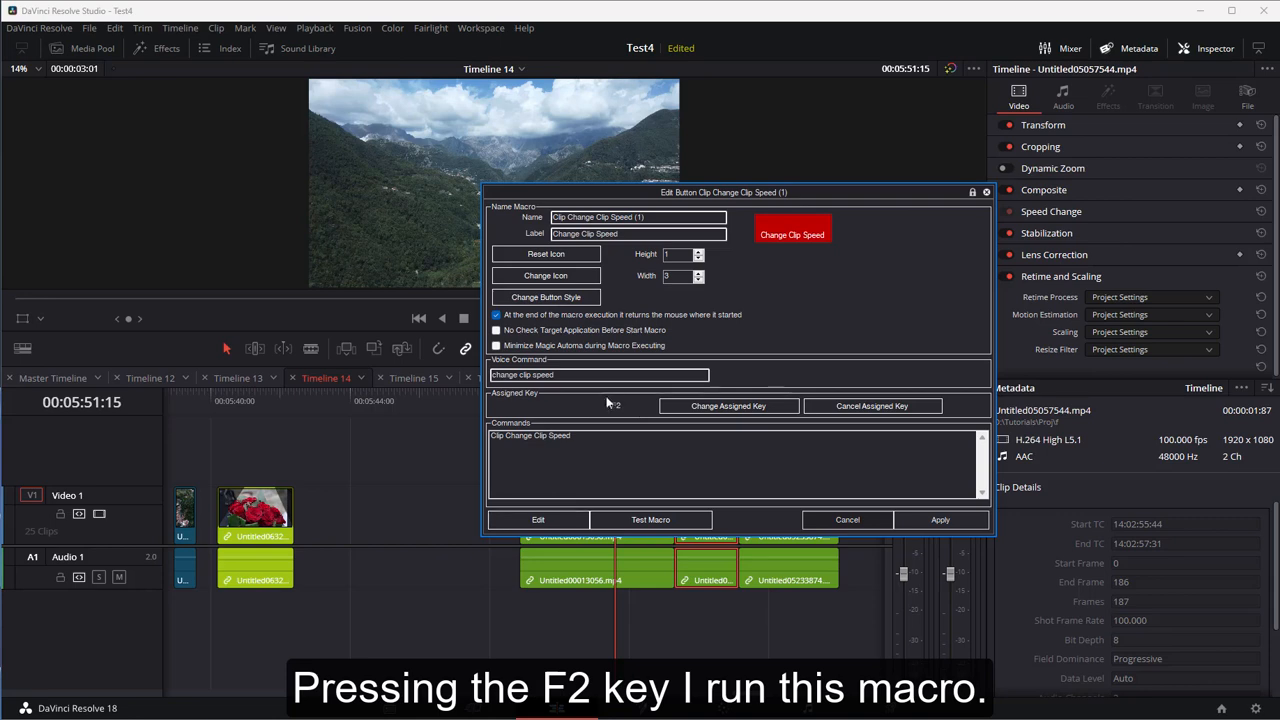
{"action": "left_click", "coordinate": [871, 407]}
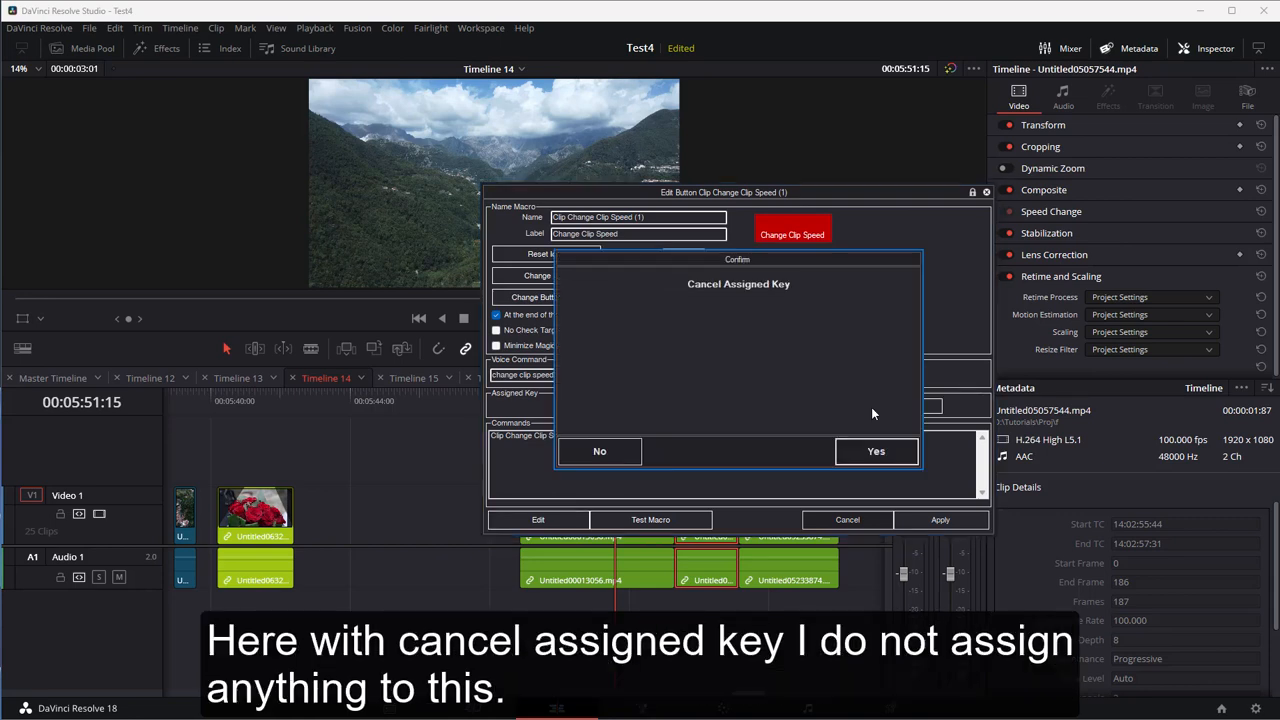
{"action": "left_click", "coordinate": [876, 455]}
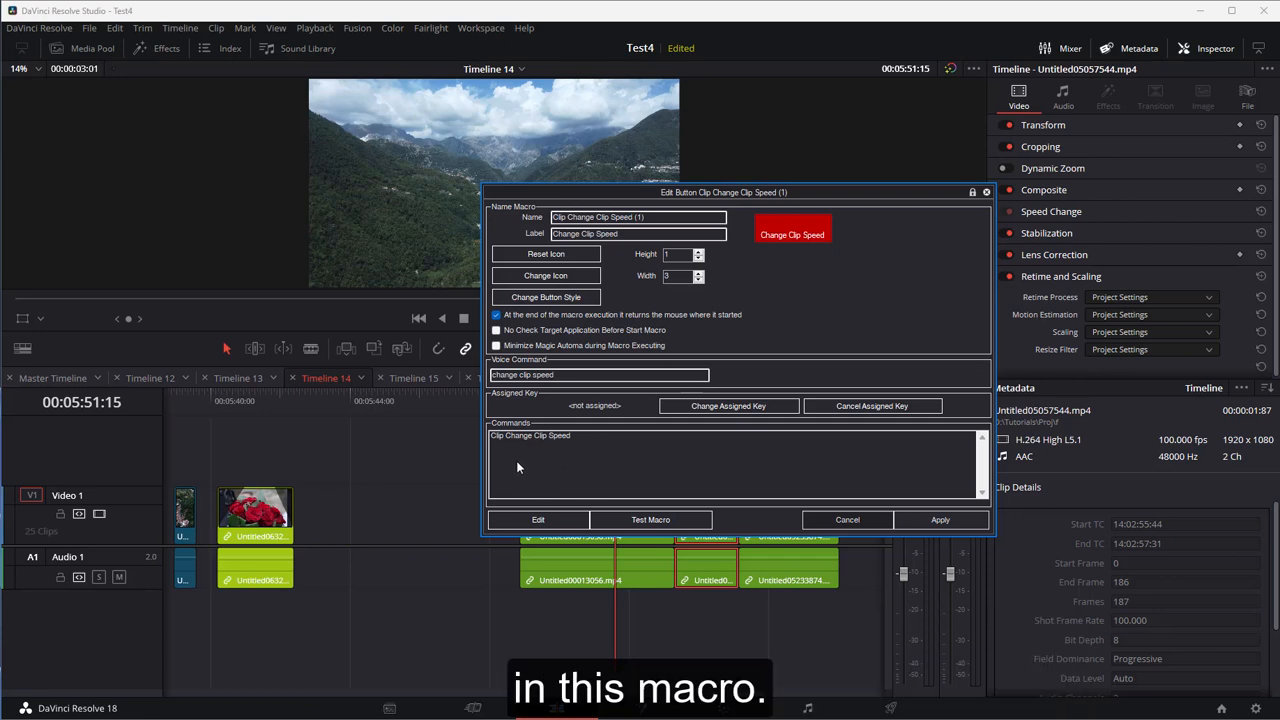
Add a TEXT command from the SYSTEM section to the macro's command list, entering 50 as its text
{"action": "left_click", "coordinate": [546, 518]}
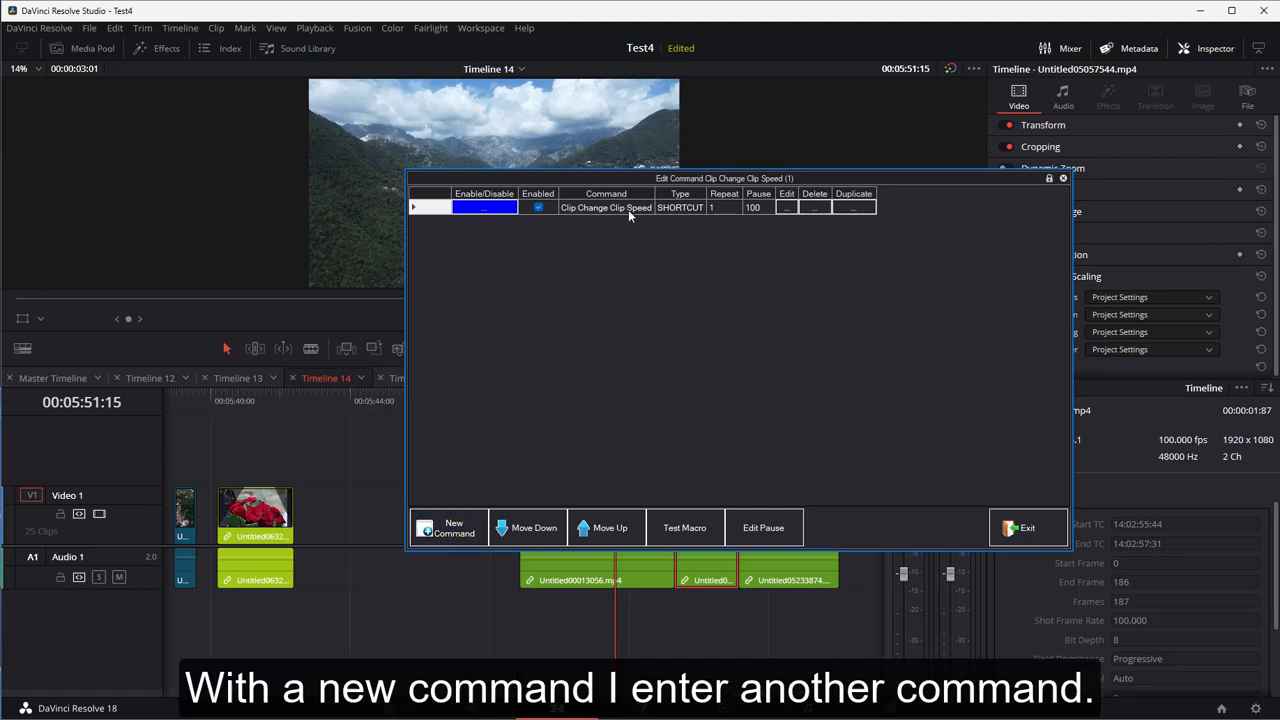
{"action": "left_click", "coordinate": [455, 527]}
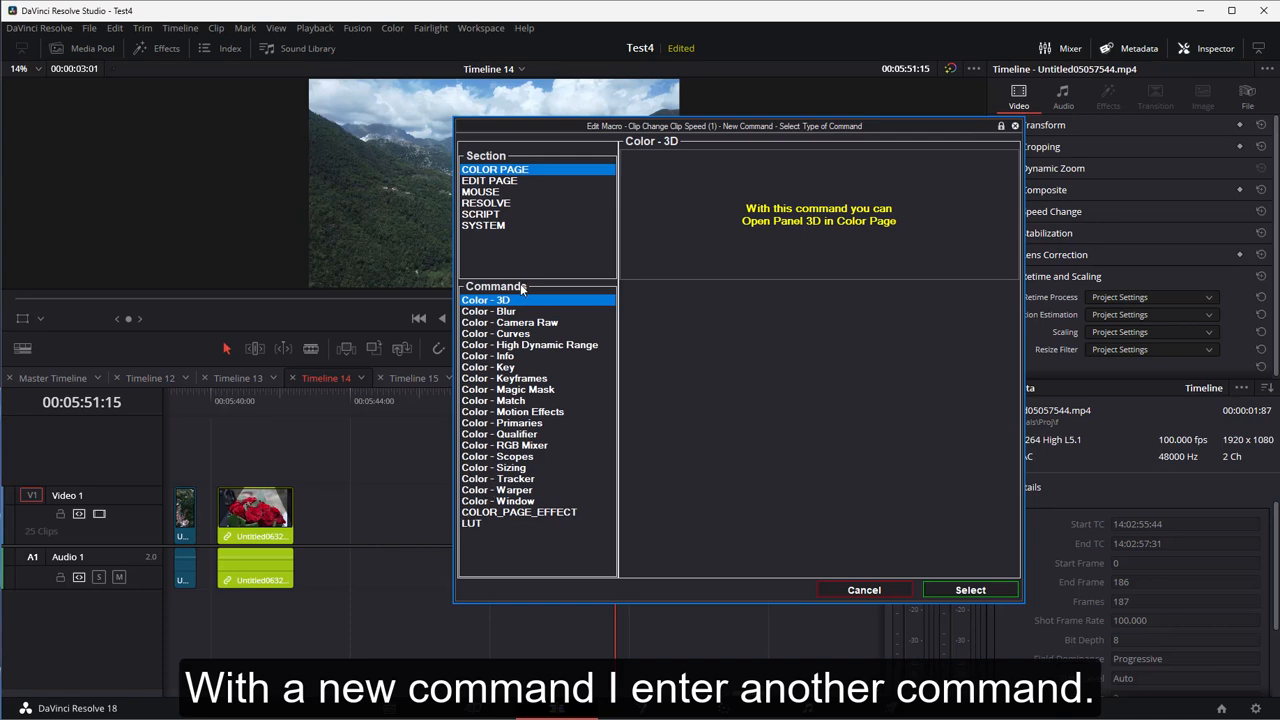
{"action": "left_click", "coordinate": [480, 228]}
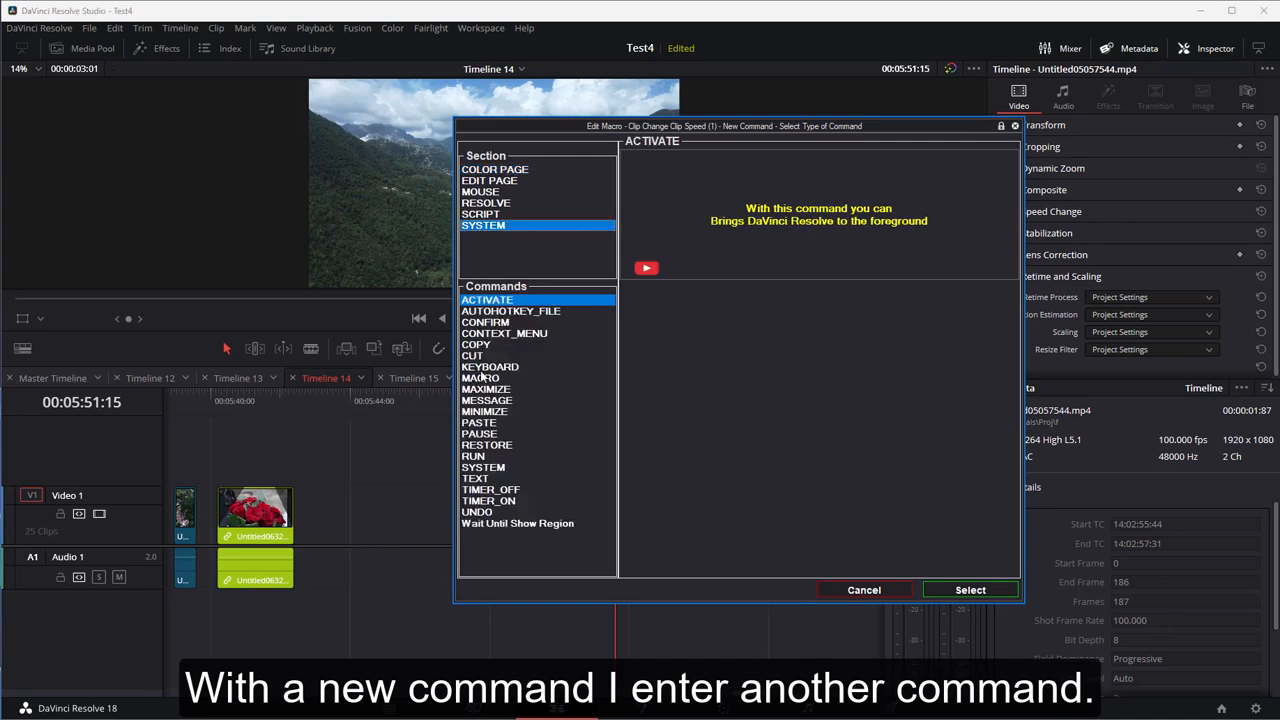
{"action": "left_click", "coordinate": [483, 479]}
{"action": "left_click", "coordinate": [972, 590]}
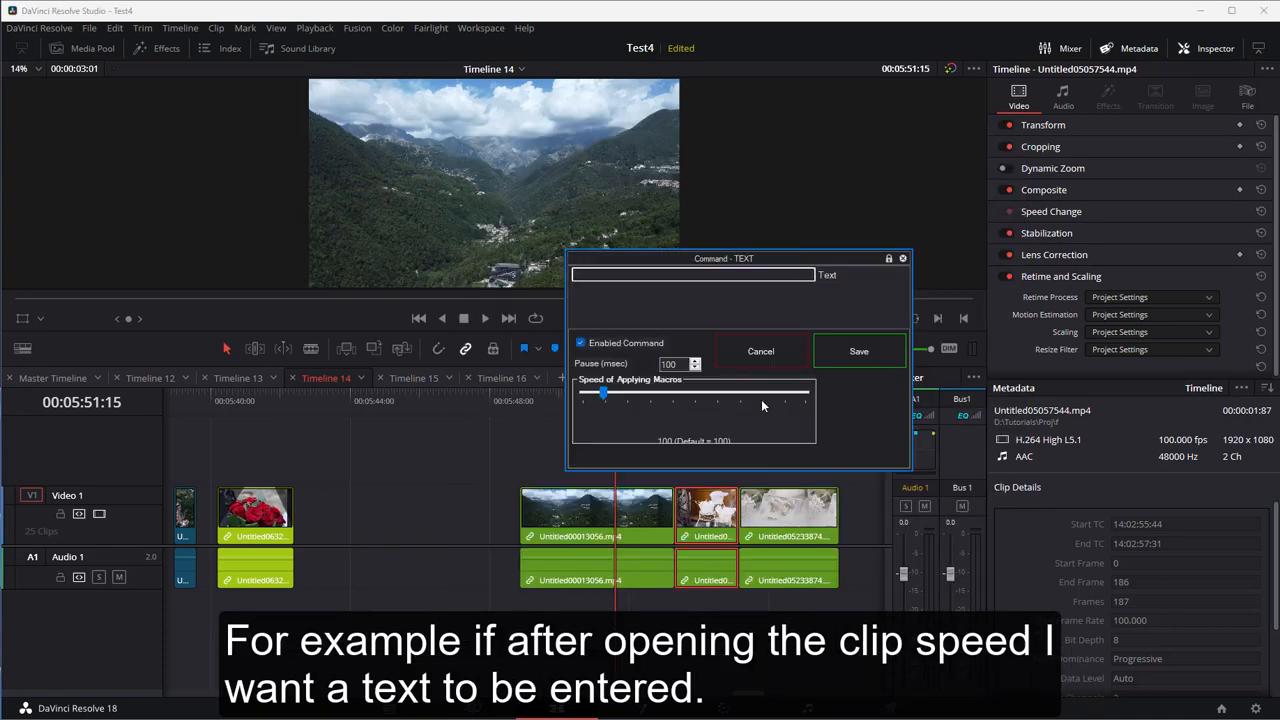
{"action": "left_click", "coordinate": [649, 278]}
{"action": "type", "text": "50"}
{"action": "left_click", "coordinate": [853, 355]}
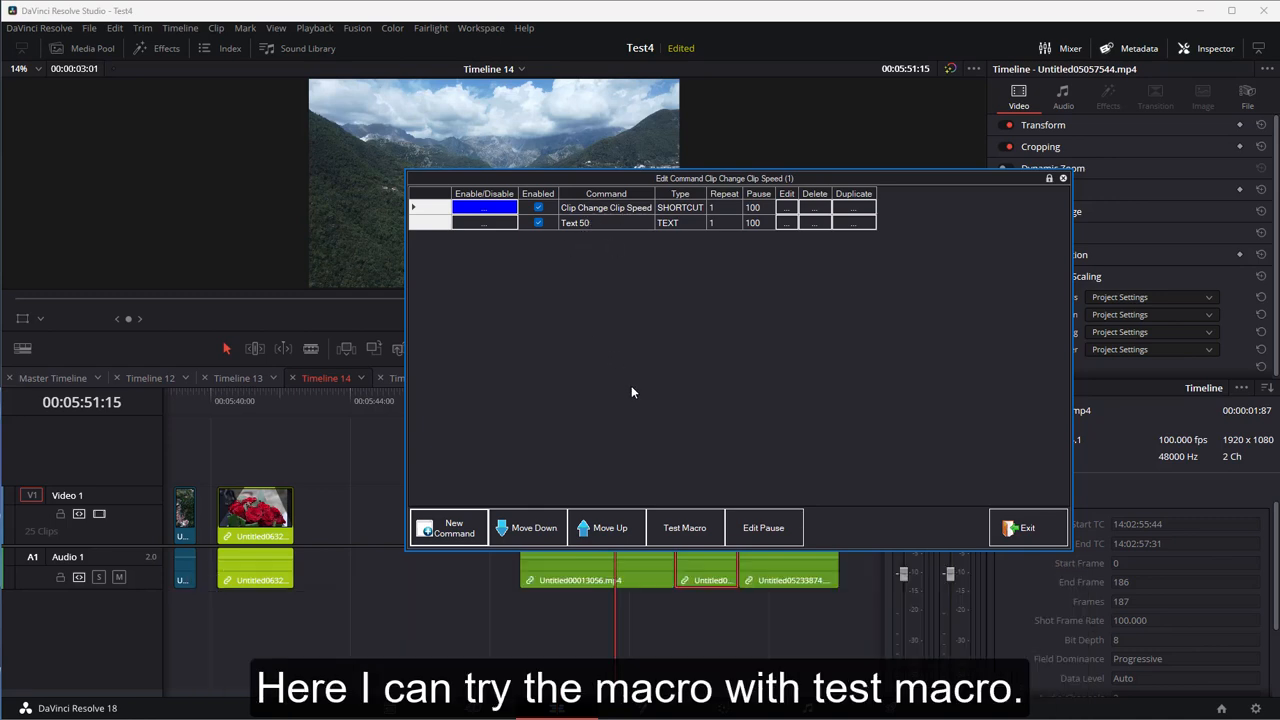
Test the macro from its command list and again from the button editor, and apply the macro's changes
{"action": "left_click", "coordinate": [683, 527]}
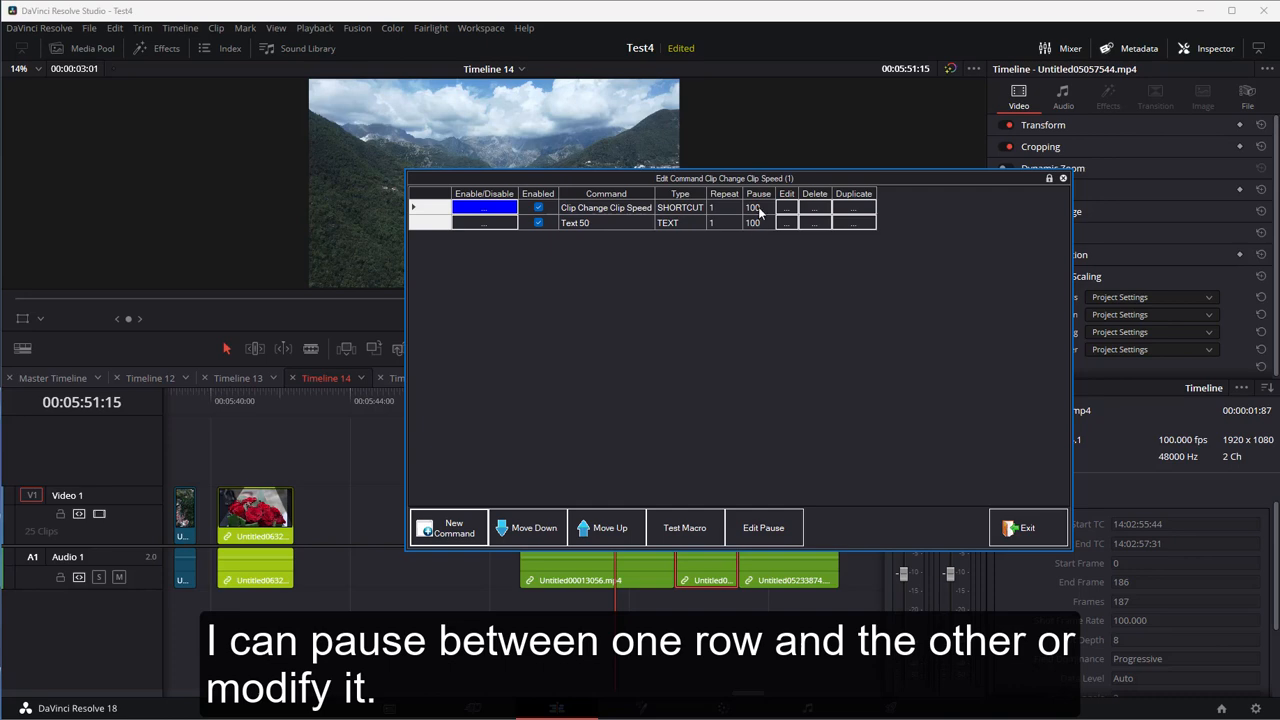
{"action": "left_click", "coordinate": [1025, 527]}
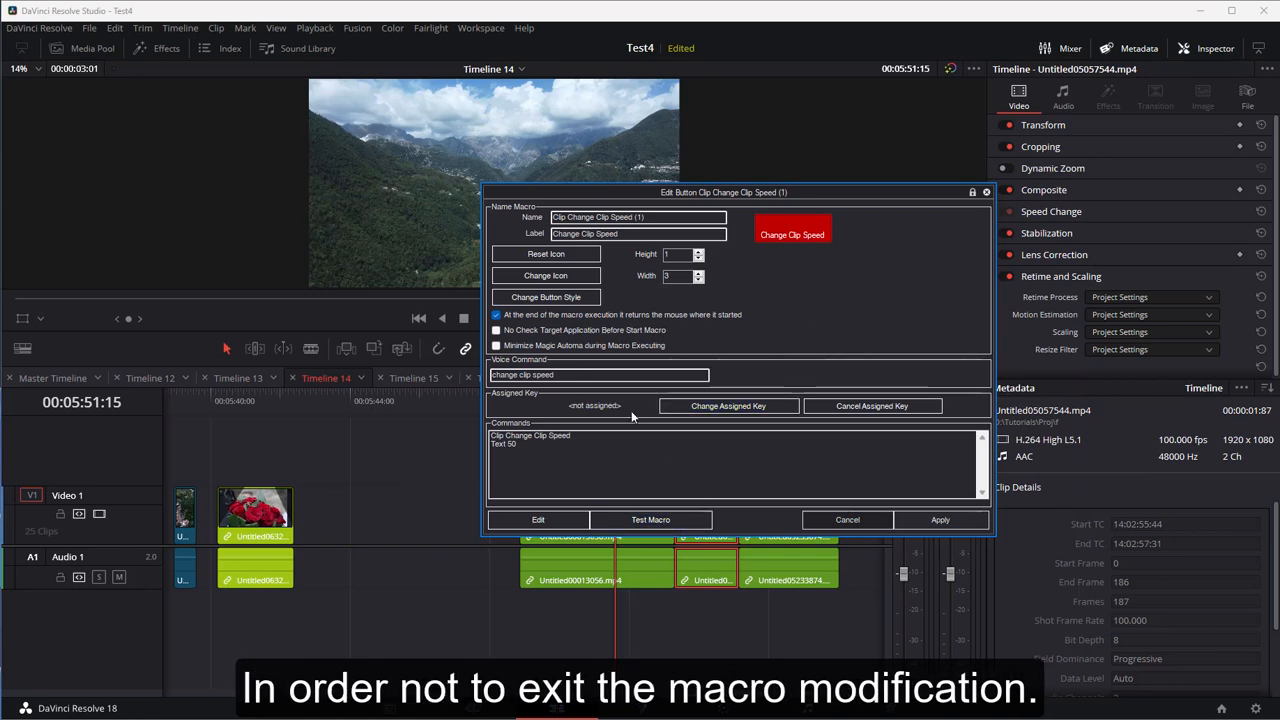
{"action": "left_click", "coordinate": [657, 522]}
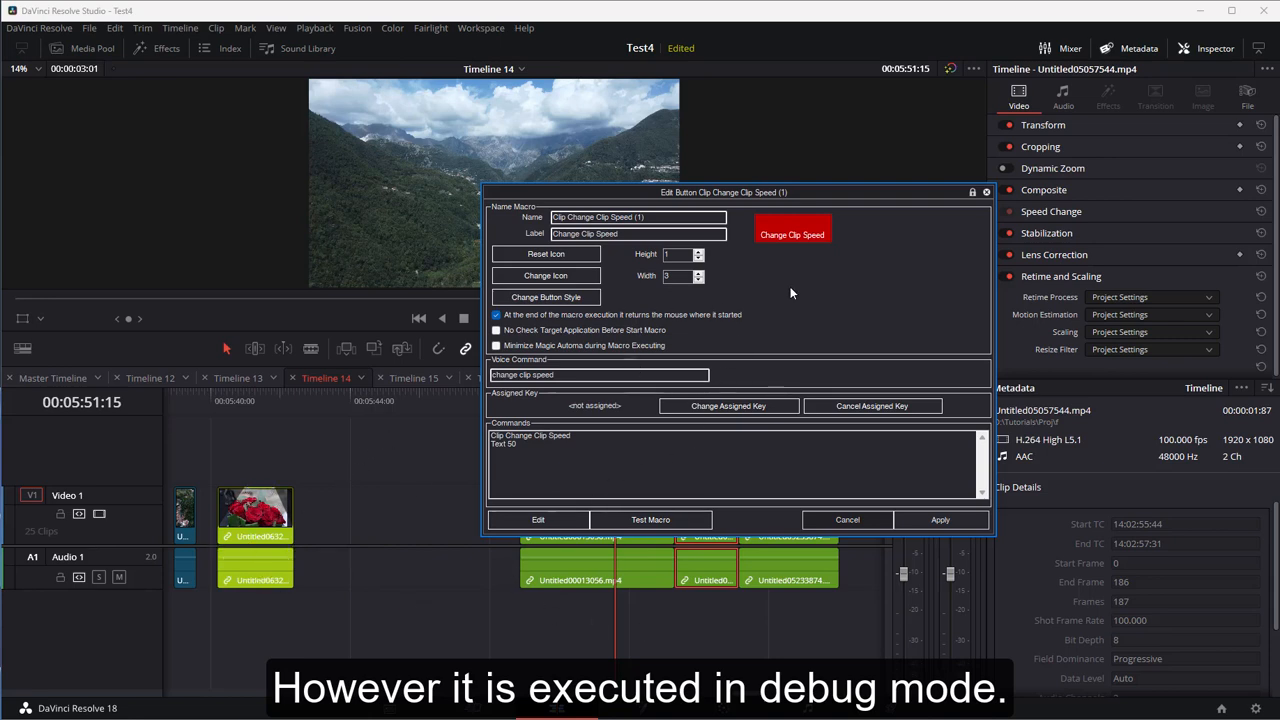
{"action": "left_click", "coordinate": [921, 522]}
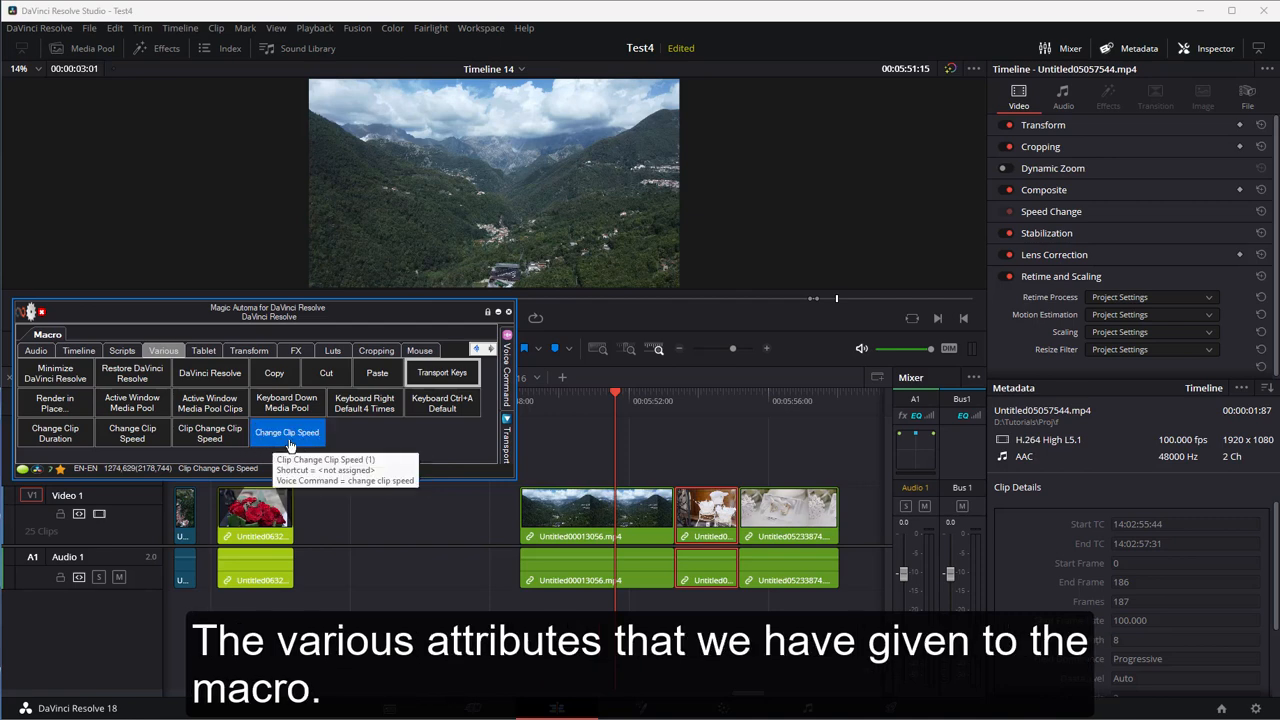
Check the voice command of the Change Clip Speed macro without changing it
{"action": "right_click", "coordinate": [298, 444]}
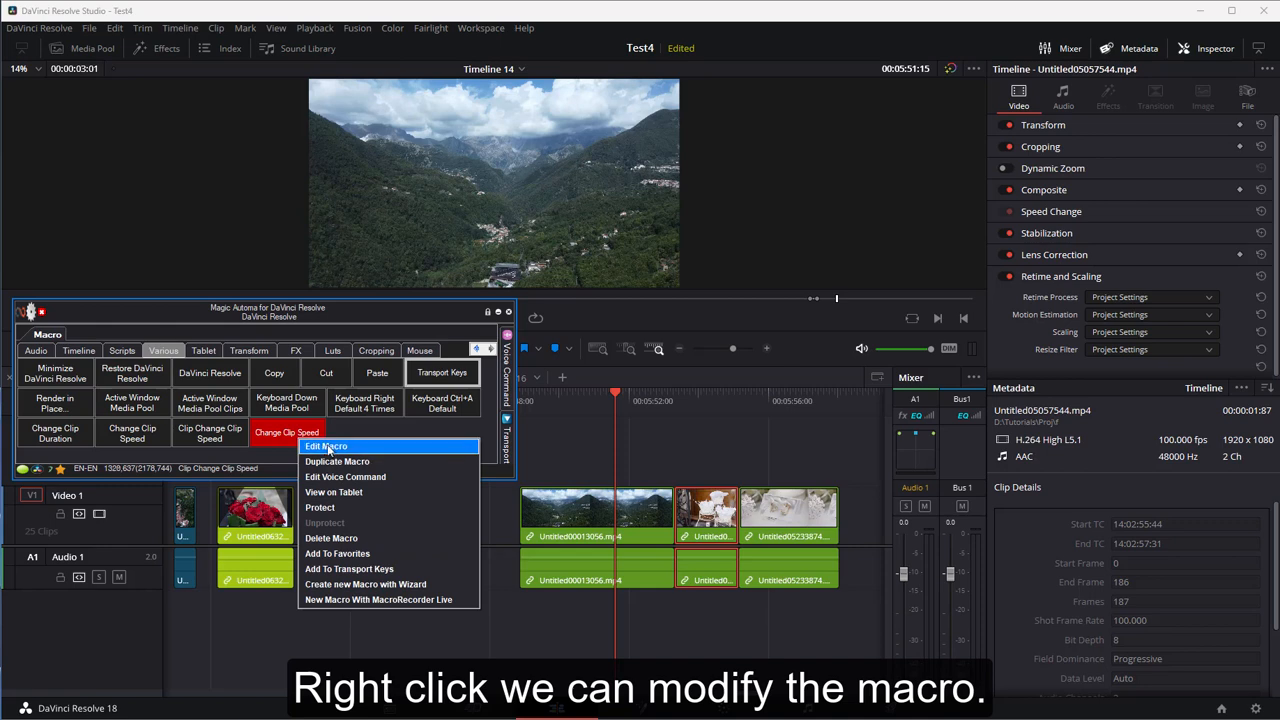
{"action": "left_click", "coordinate": [393, 477]}
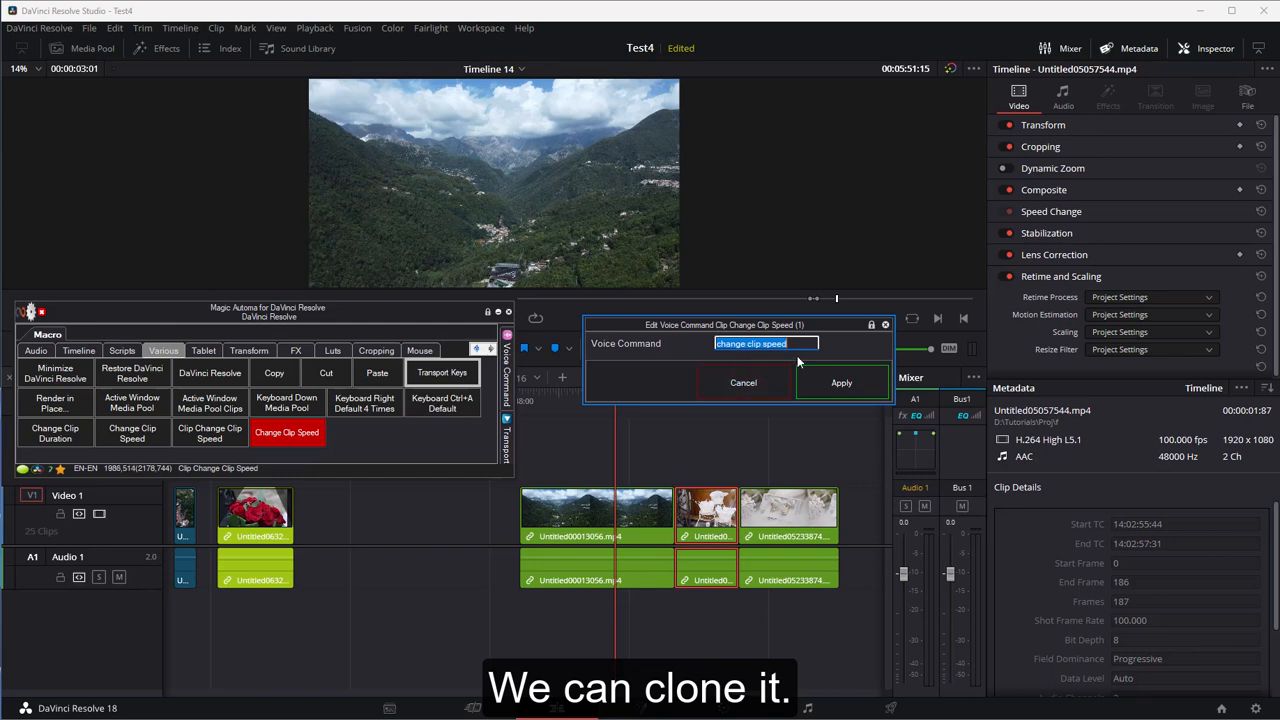
{"action": "left_click", "coordinate": [758, 383]}
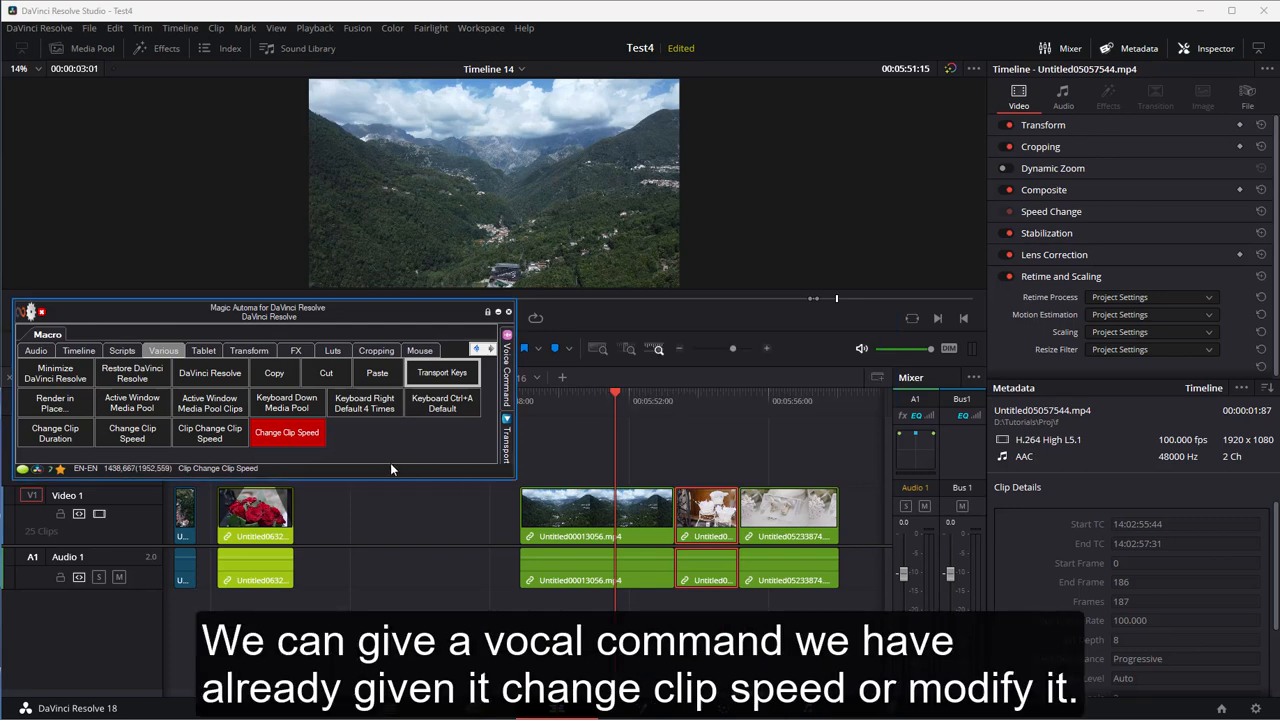
Set the Change Clip Speed macro to be viewed on the tablet, check it in the Tablet group and return to the Various group
{"action": "right_click", "coordinate": [300, 445]}
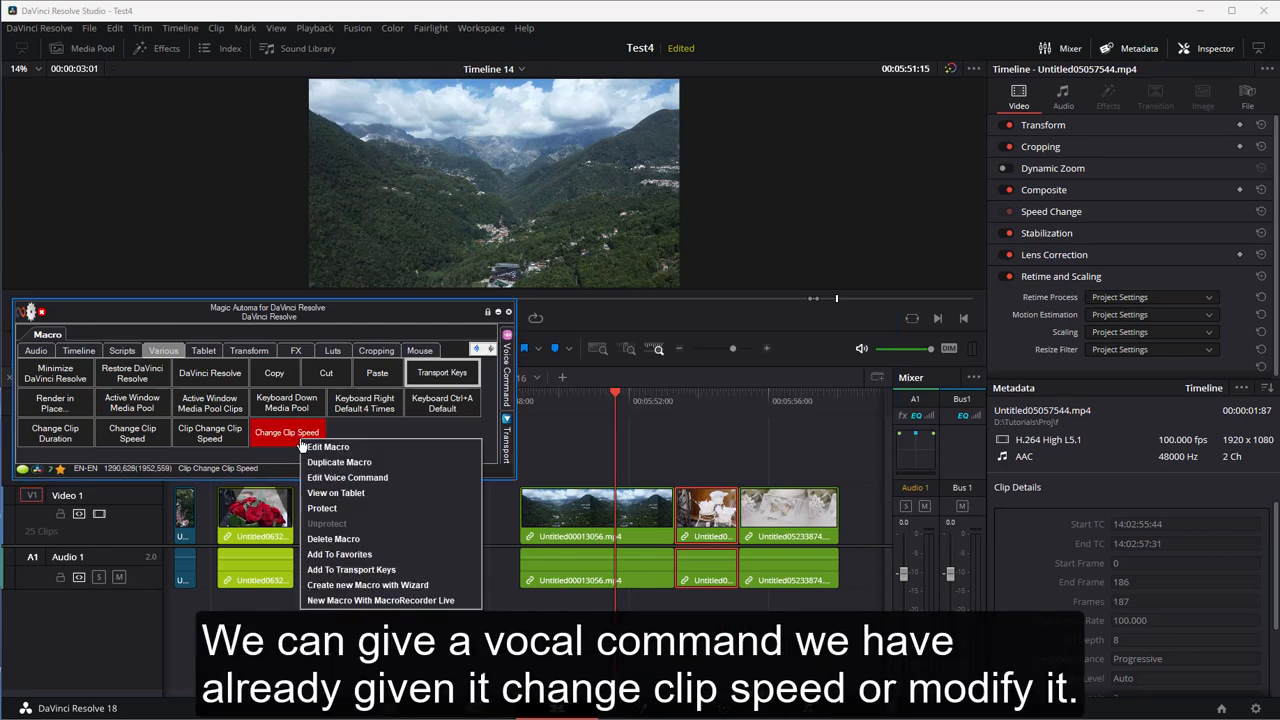
{"action": "left_click", "coordinate": [375, 494]}
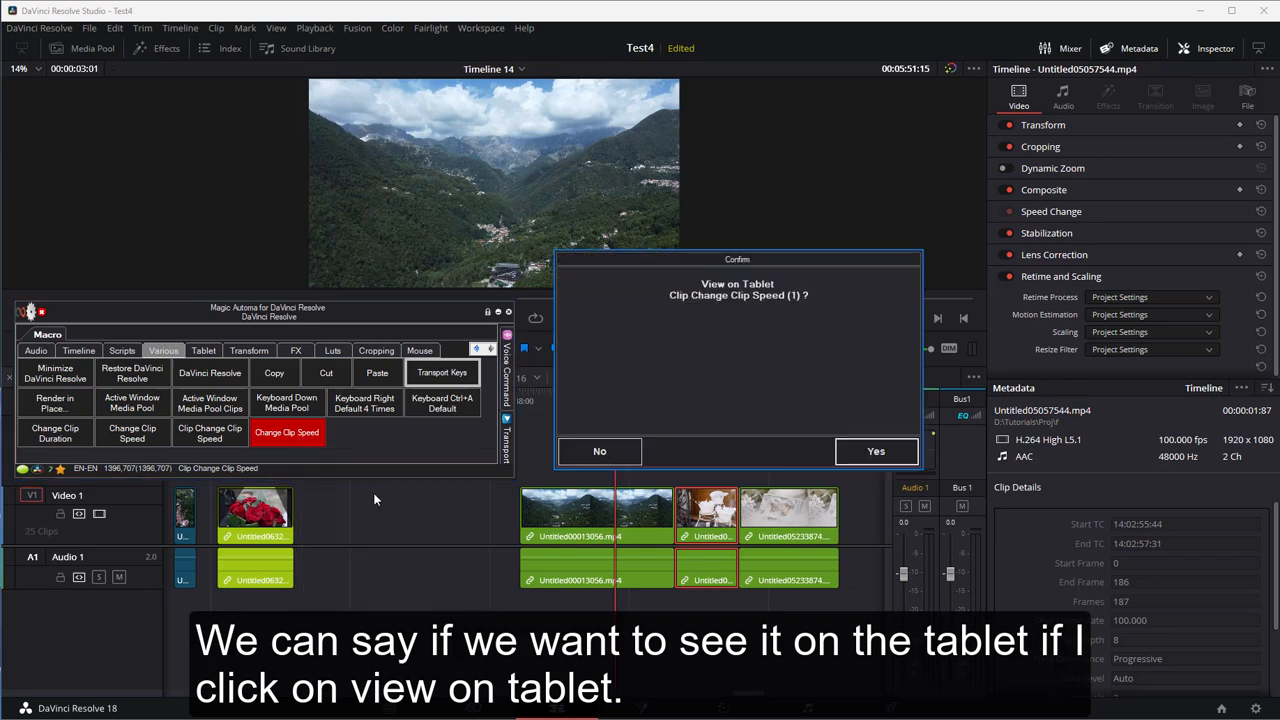
{"action": "left_click", "coordinate": [875, 455]}
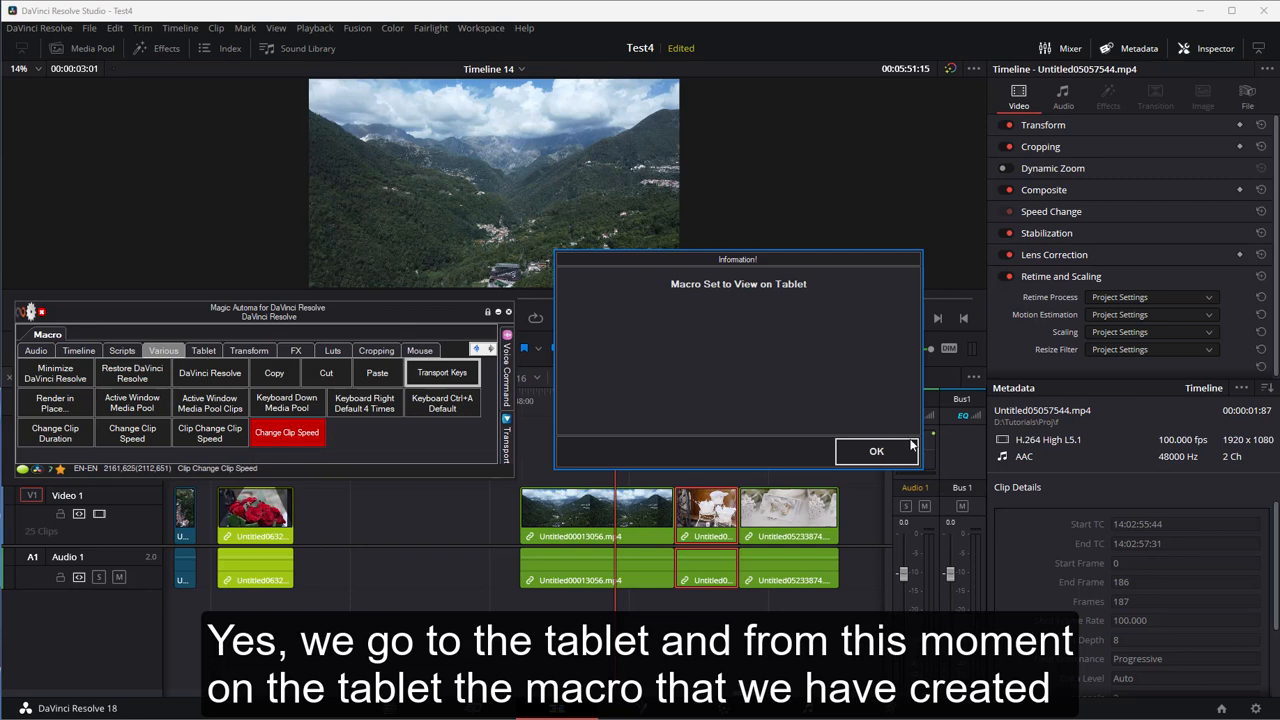
{"action": "left_click", "coordinate": [876, 451]}
{"action": "left_click", "coordinate": [203, 350]}
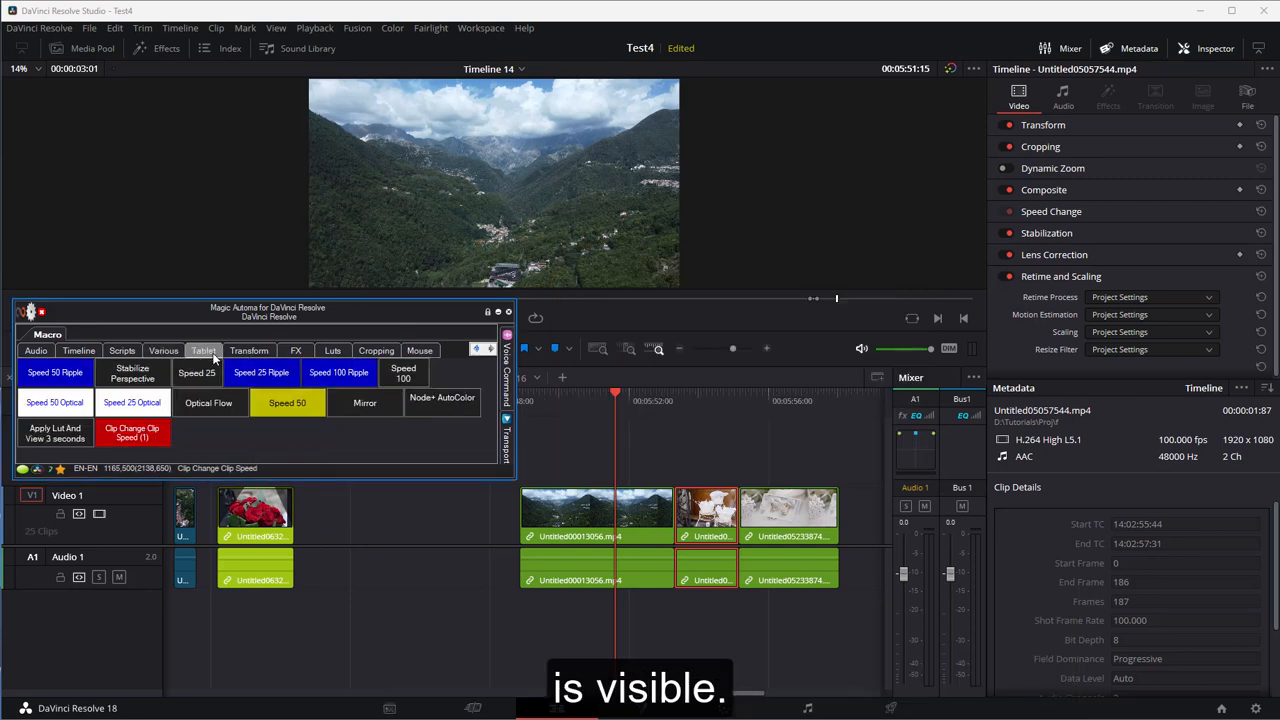
{"action": "left_click", "coordinate": [163, 350]}
{"action": "right_click", "coordinate": [308, 433]}
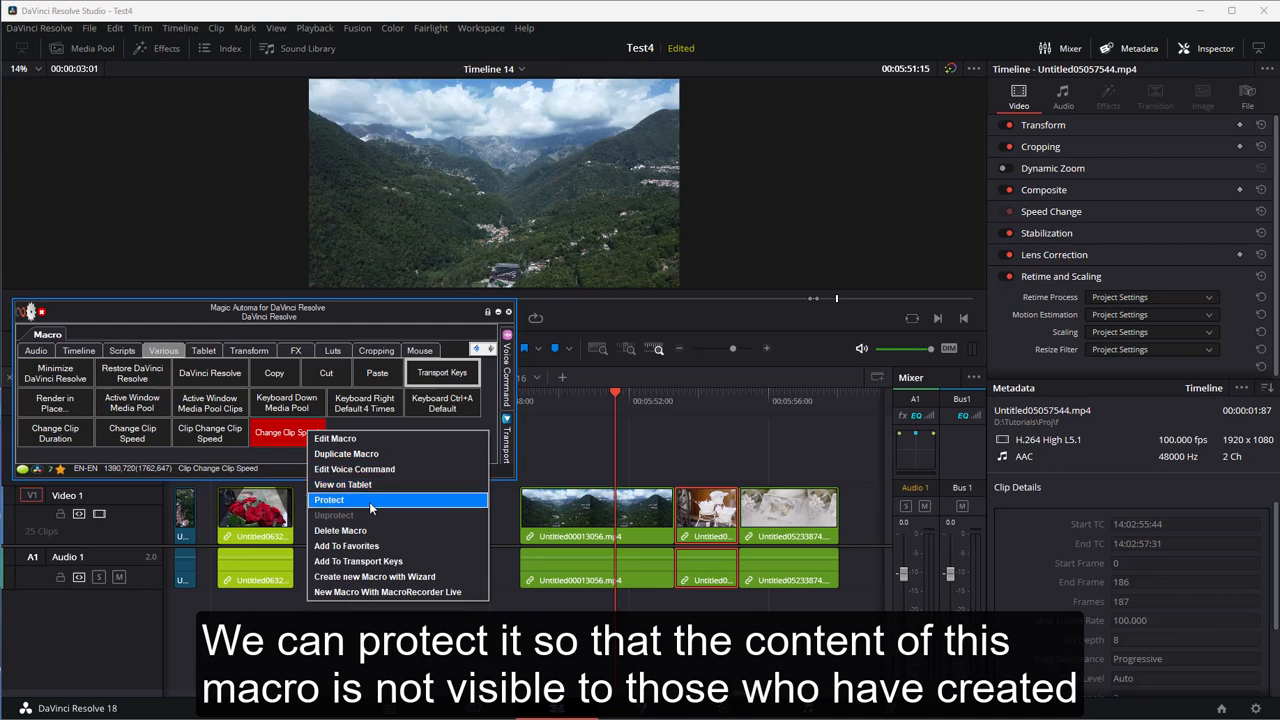
{"action": "left_click", "coordinate": [371, 500]}
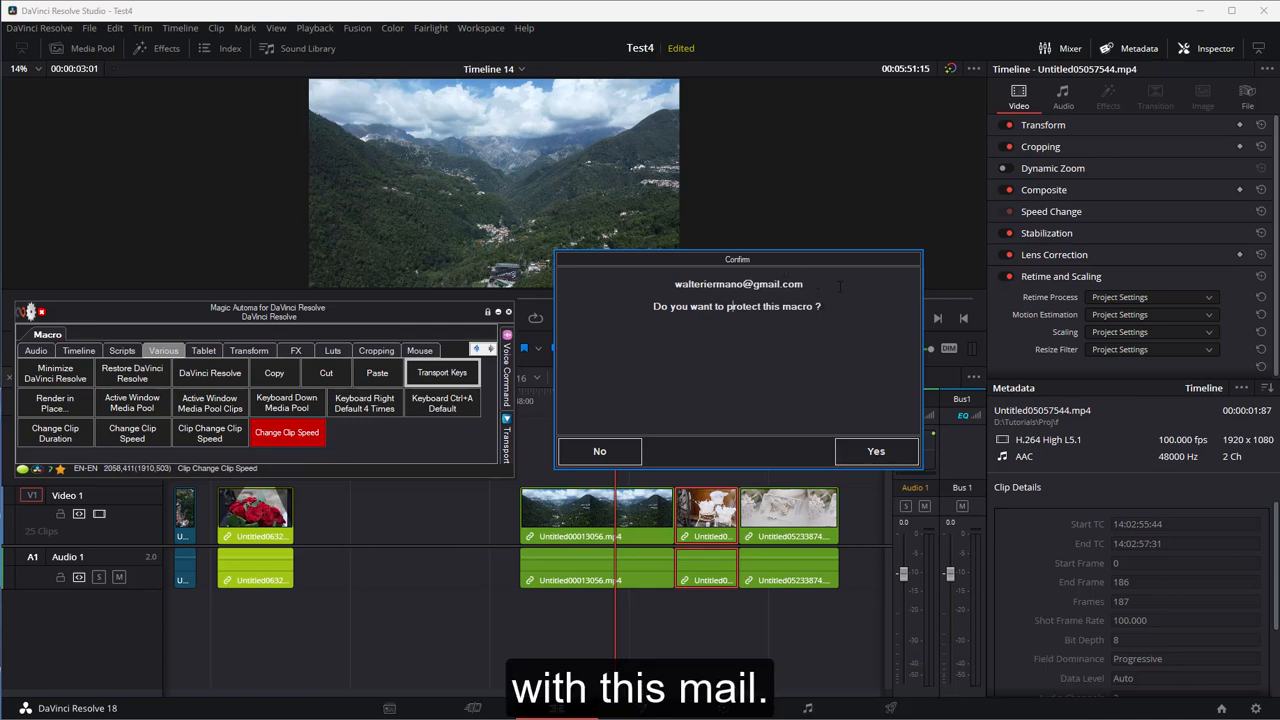
{"action": "left_click", "coordinate": [632, 451]}
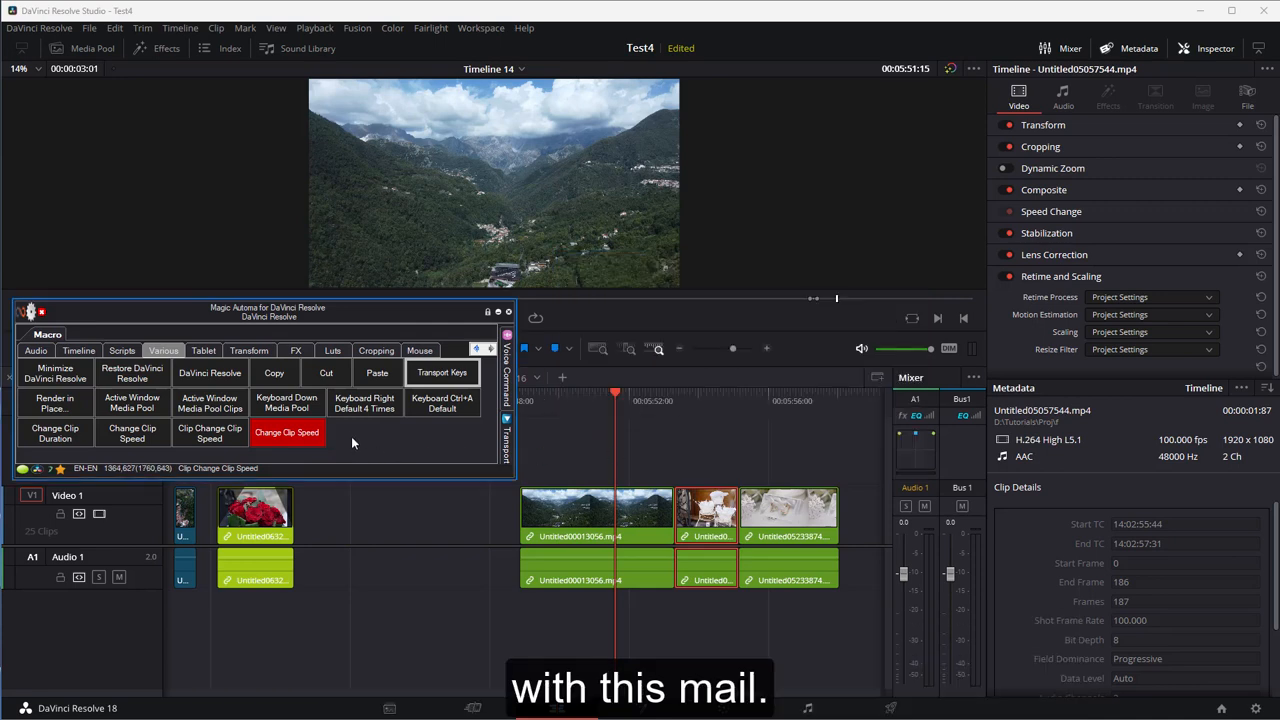
Add the Change Clip Speed macro to the favorites and show the Favorites window
{"action": "right_click", "coordinate": [308, 441]}
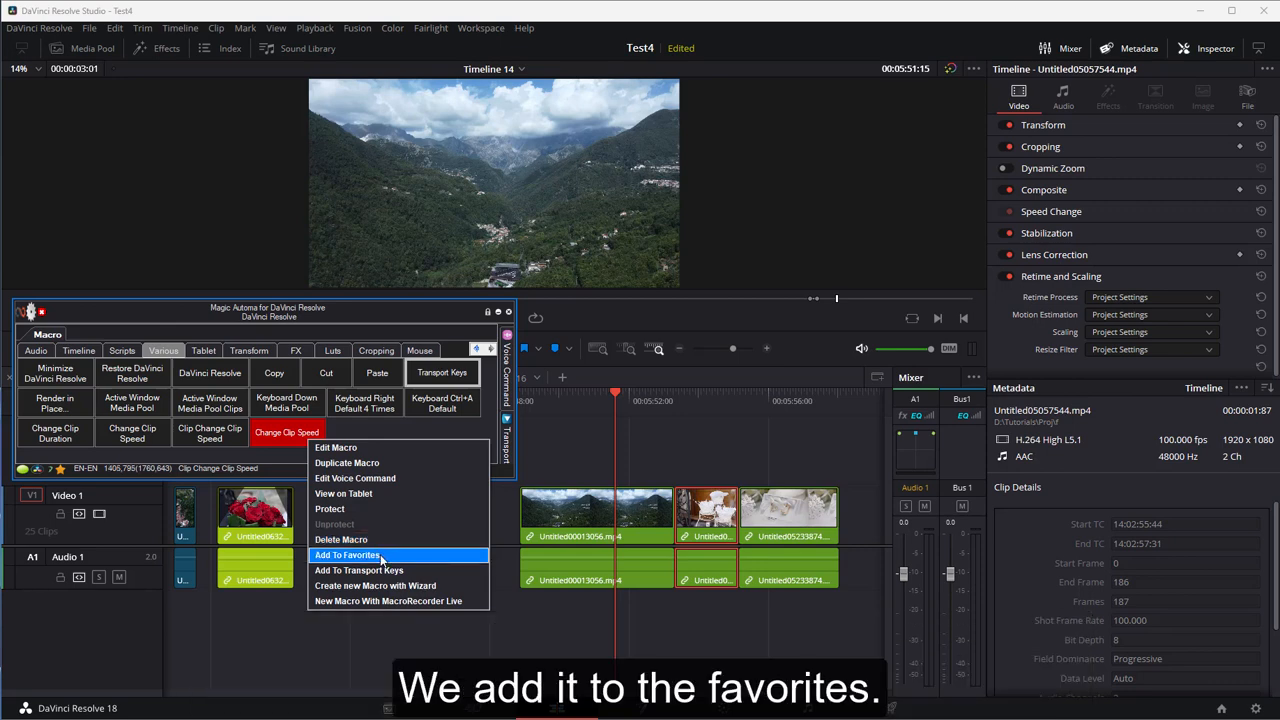
{"action": "left_click", "coordinate": [381, 556]}
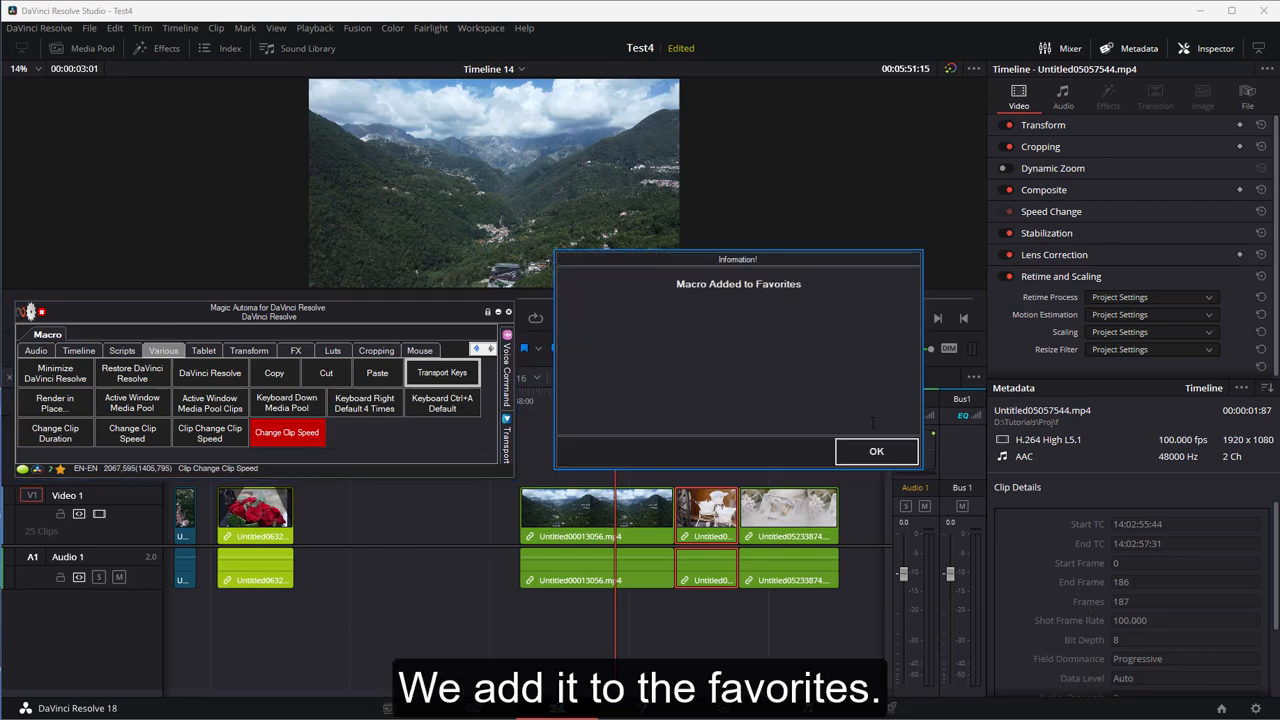
{"action": "left_click", "coordinate": [876, 451]}
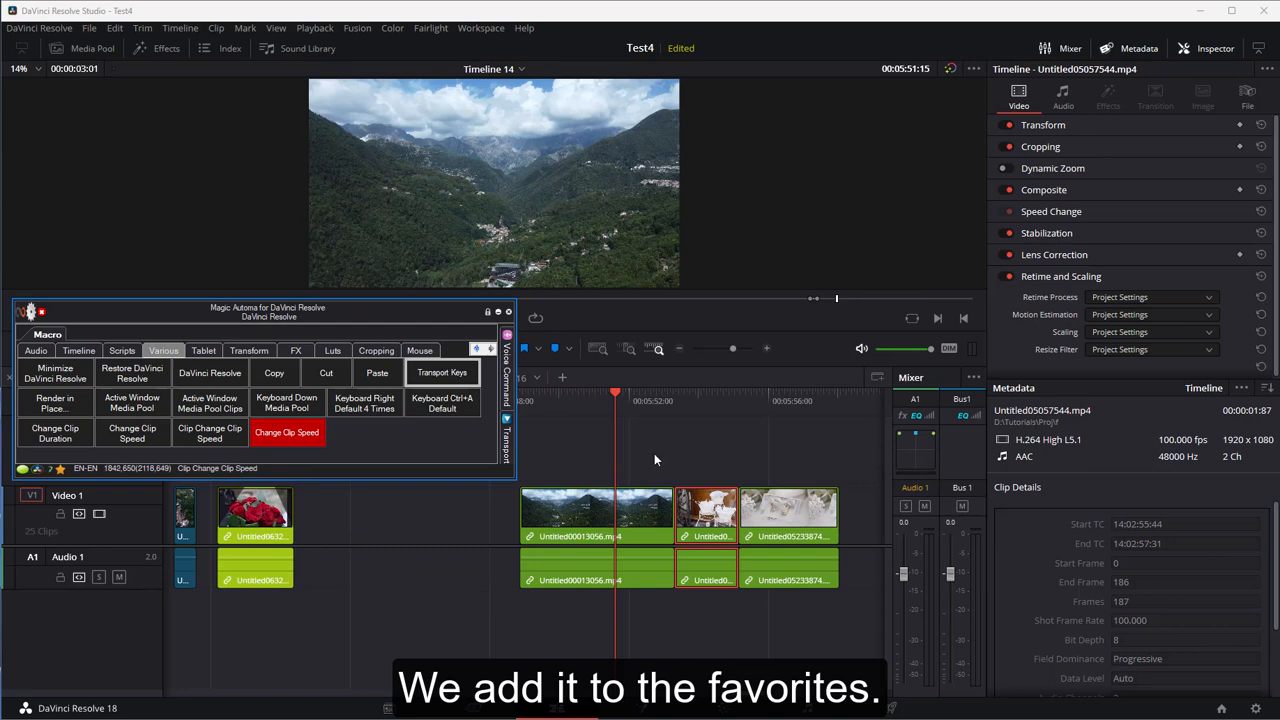
{"action": "left_click", "coordinate": [31, 313]}
{"action": "mouse_move", "coordinate": [100, 367]}
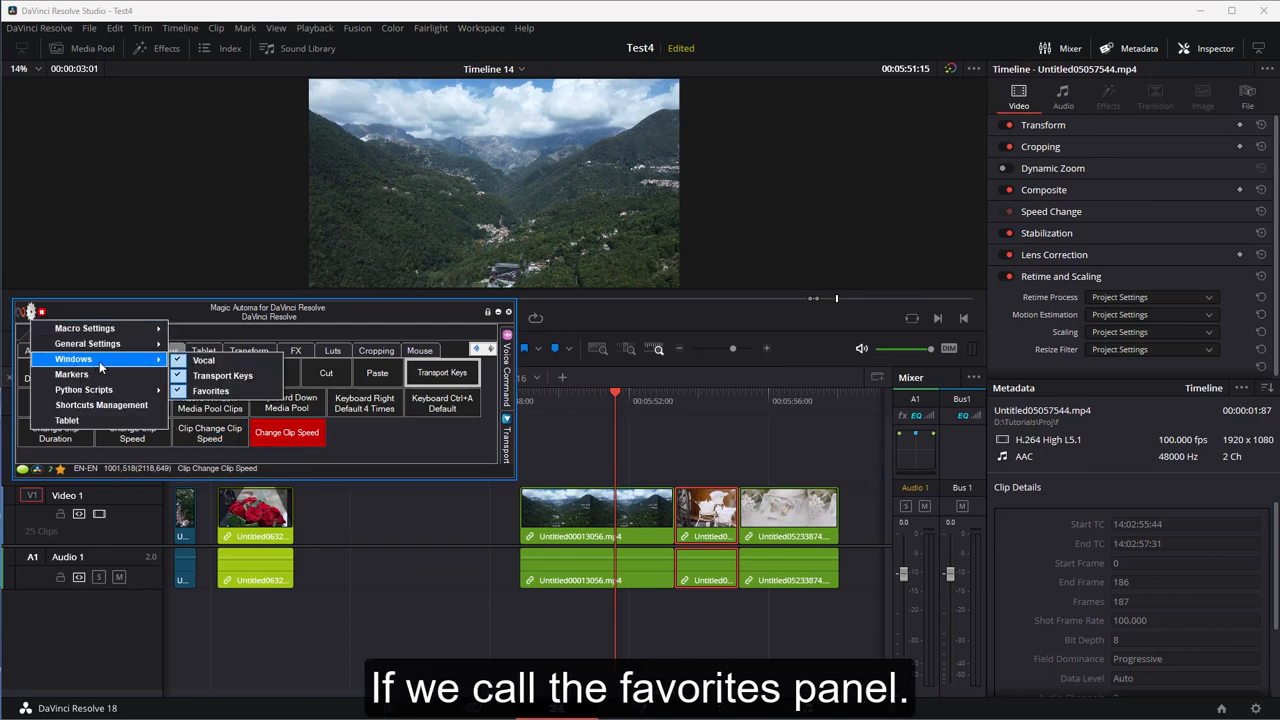
{"action": "left_click", "coordinate": [210, 390]}
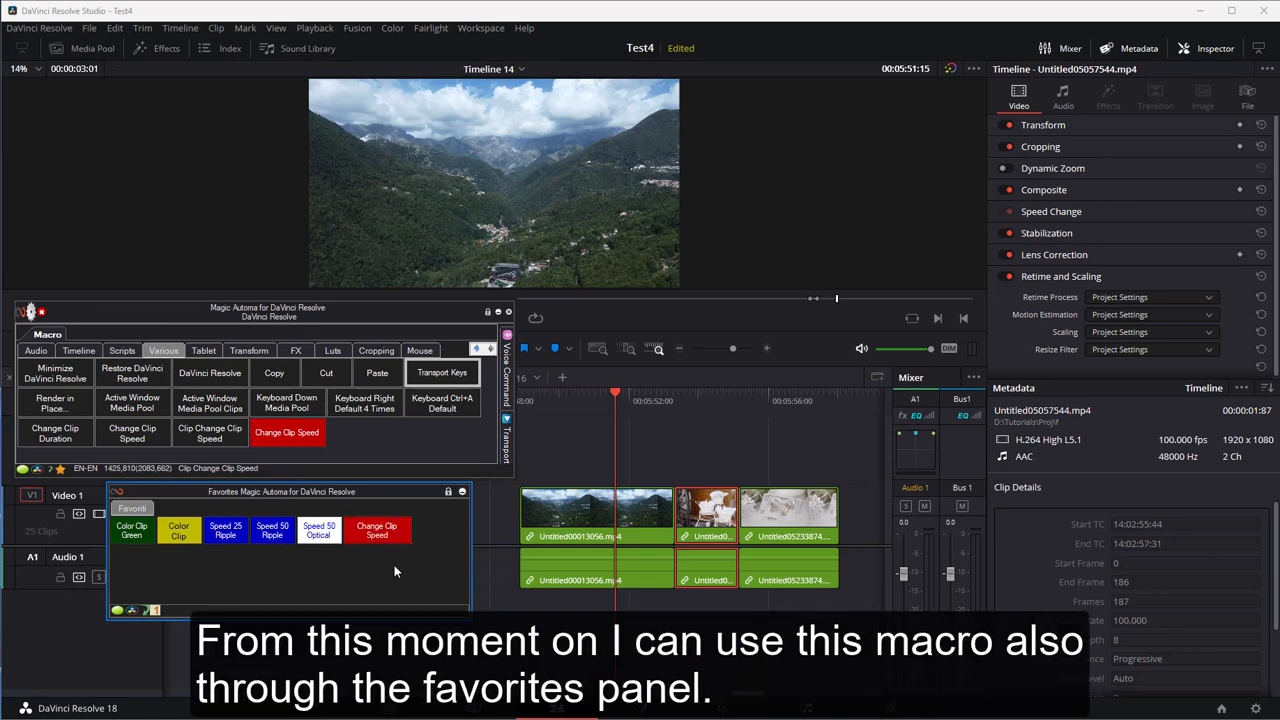
Add the Change Clip Speed macro to the transport keys and look at the transport keys
{"action": "right_click", "coordinate": [308, 441]}
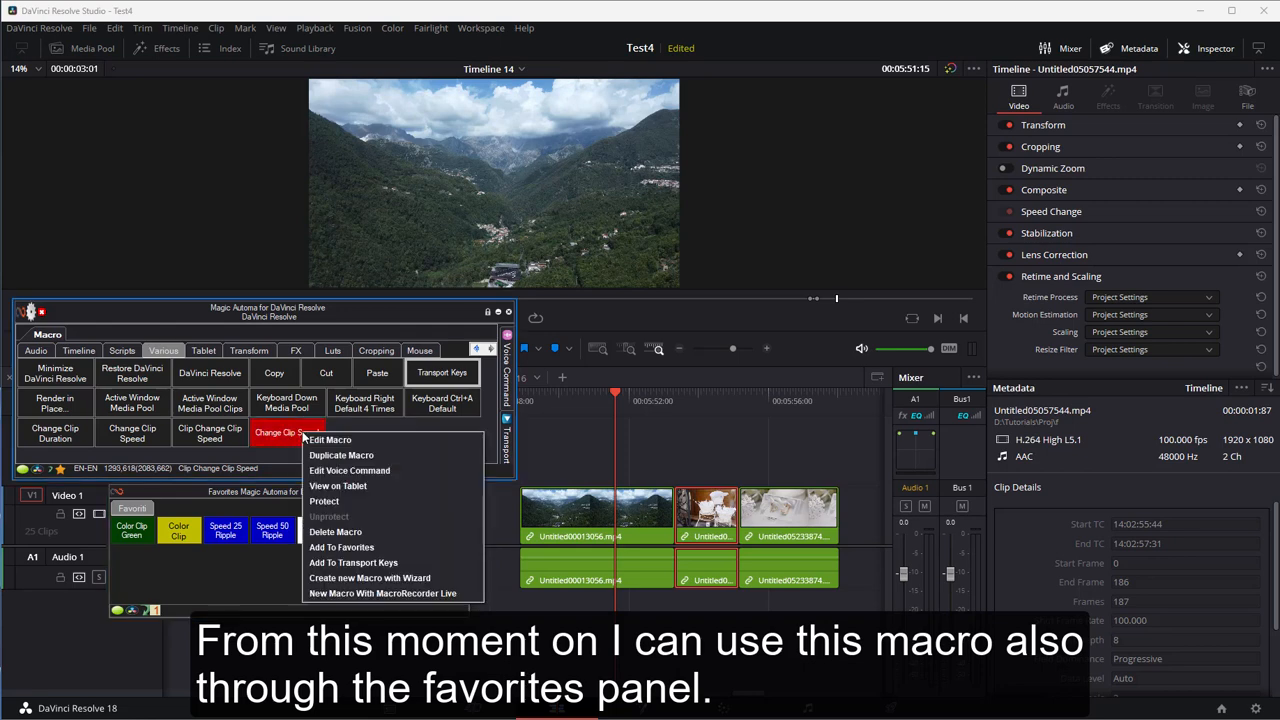
{"action": "left_click", "coordinate": [360, 563]}
{"action": "left_click", "coordinate": [843, 452]}
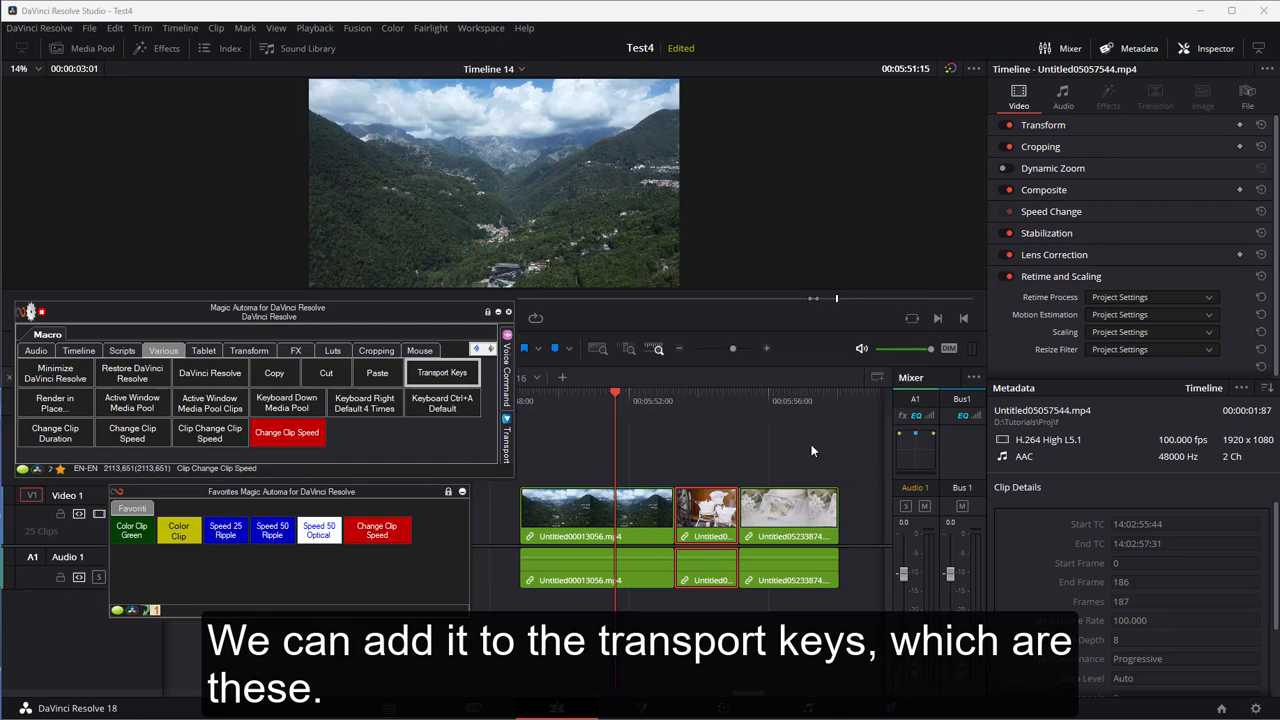
{"action": "left_click", "coordinate": [507, 435]}
{"action": "right_click", "coordinate": [310, 437]}
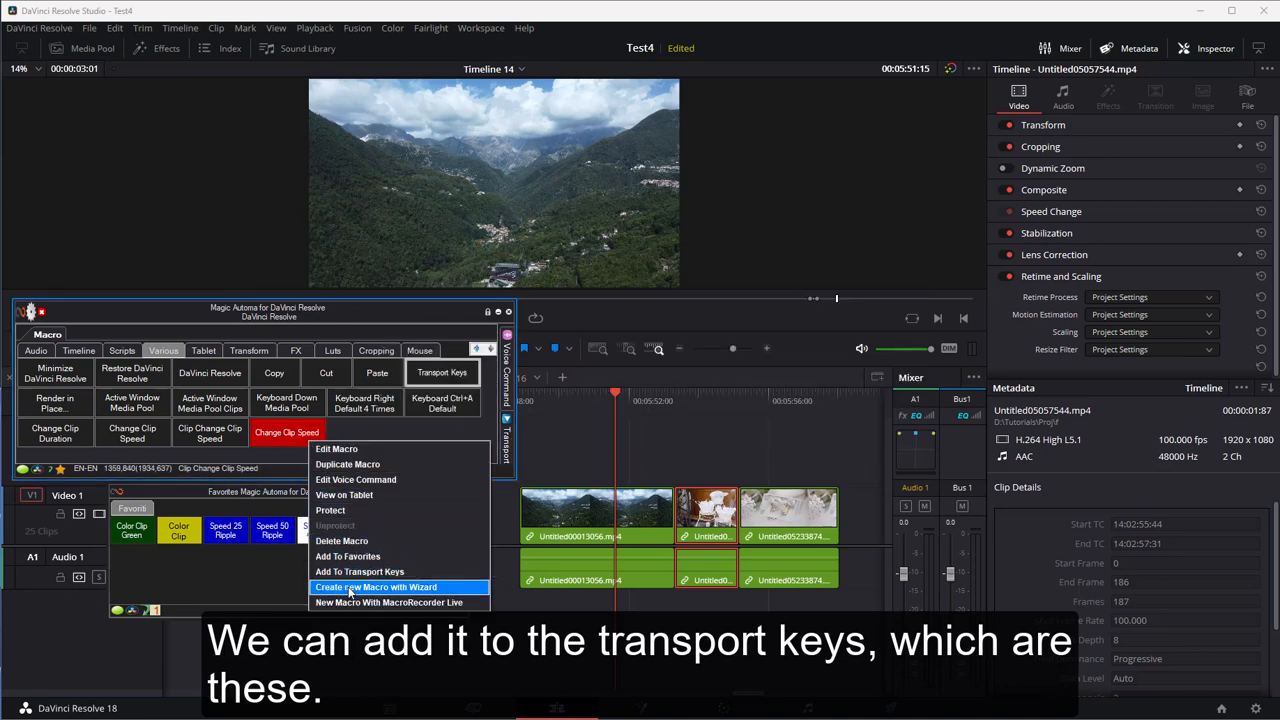
{"action": "key", "text": "Escape"}
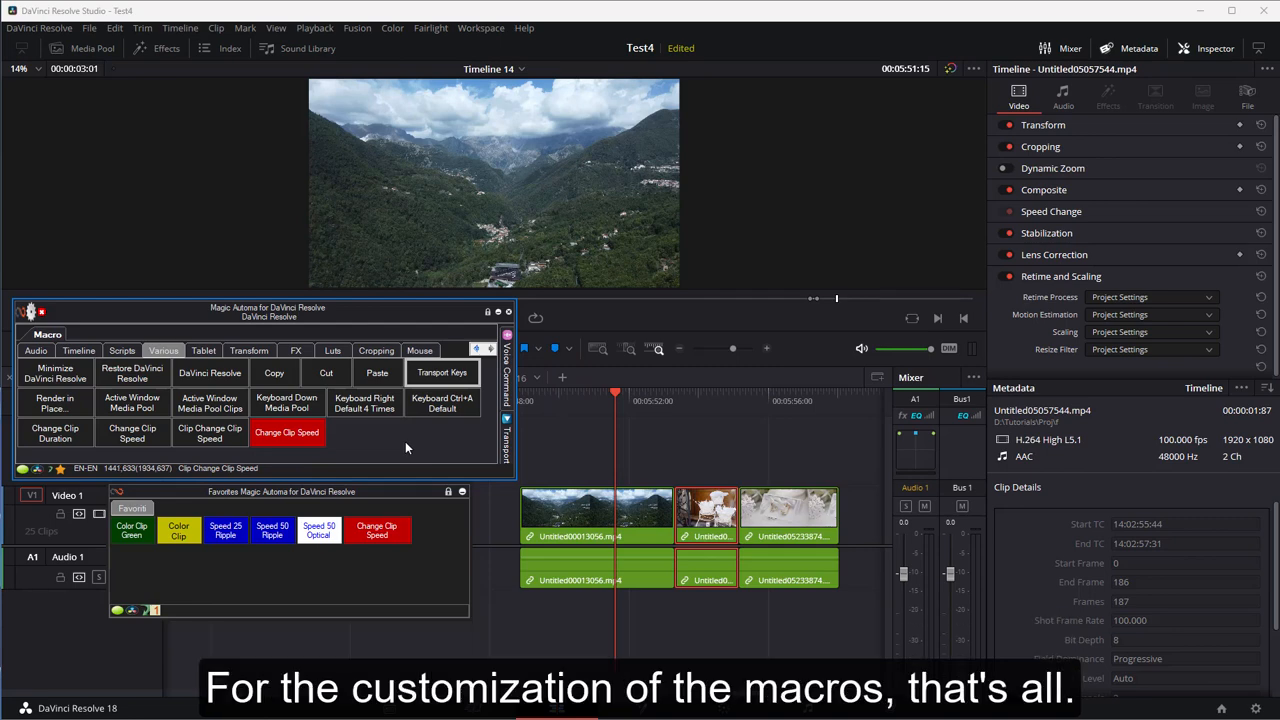